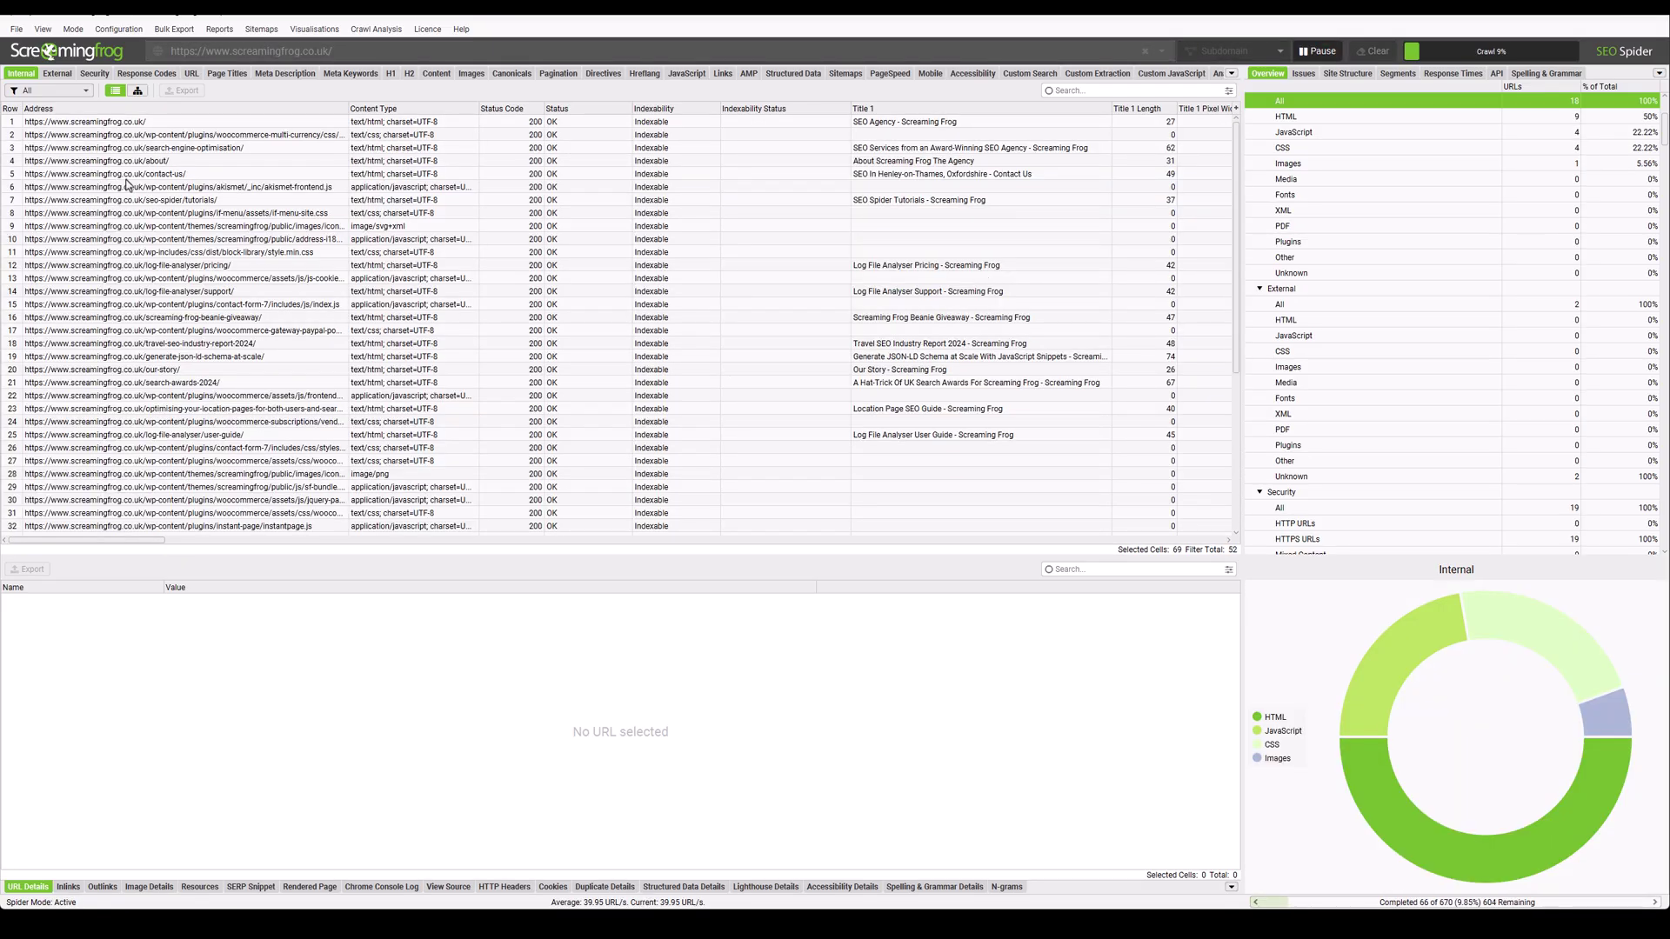
Select the screamingfrog.co.uk homepage row in the Internal tab to fill in its URL Details.
key("Down")
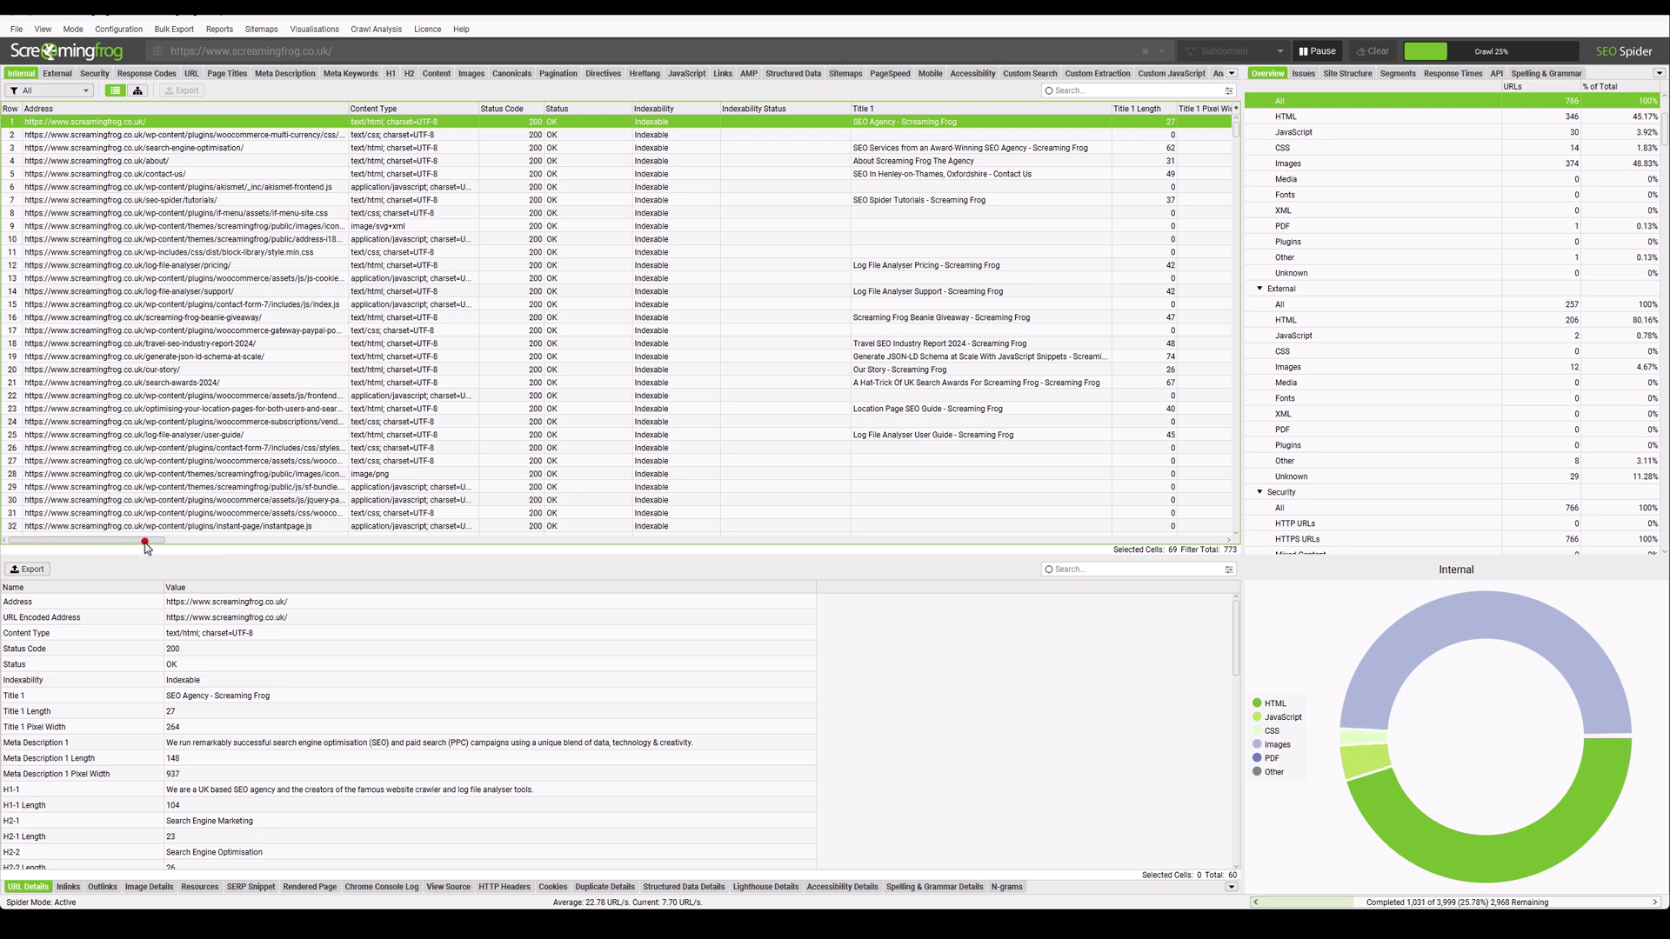
left_click_drag(145, 543, 103, 570)
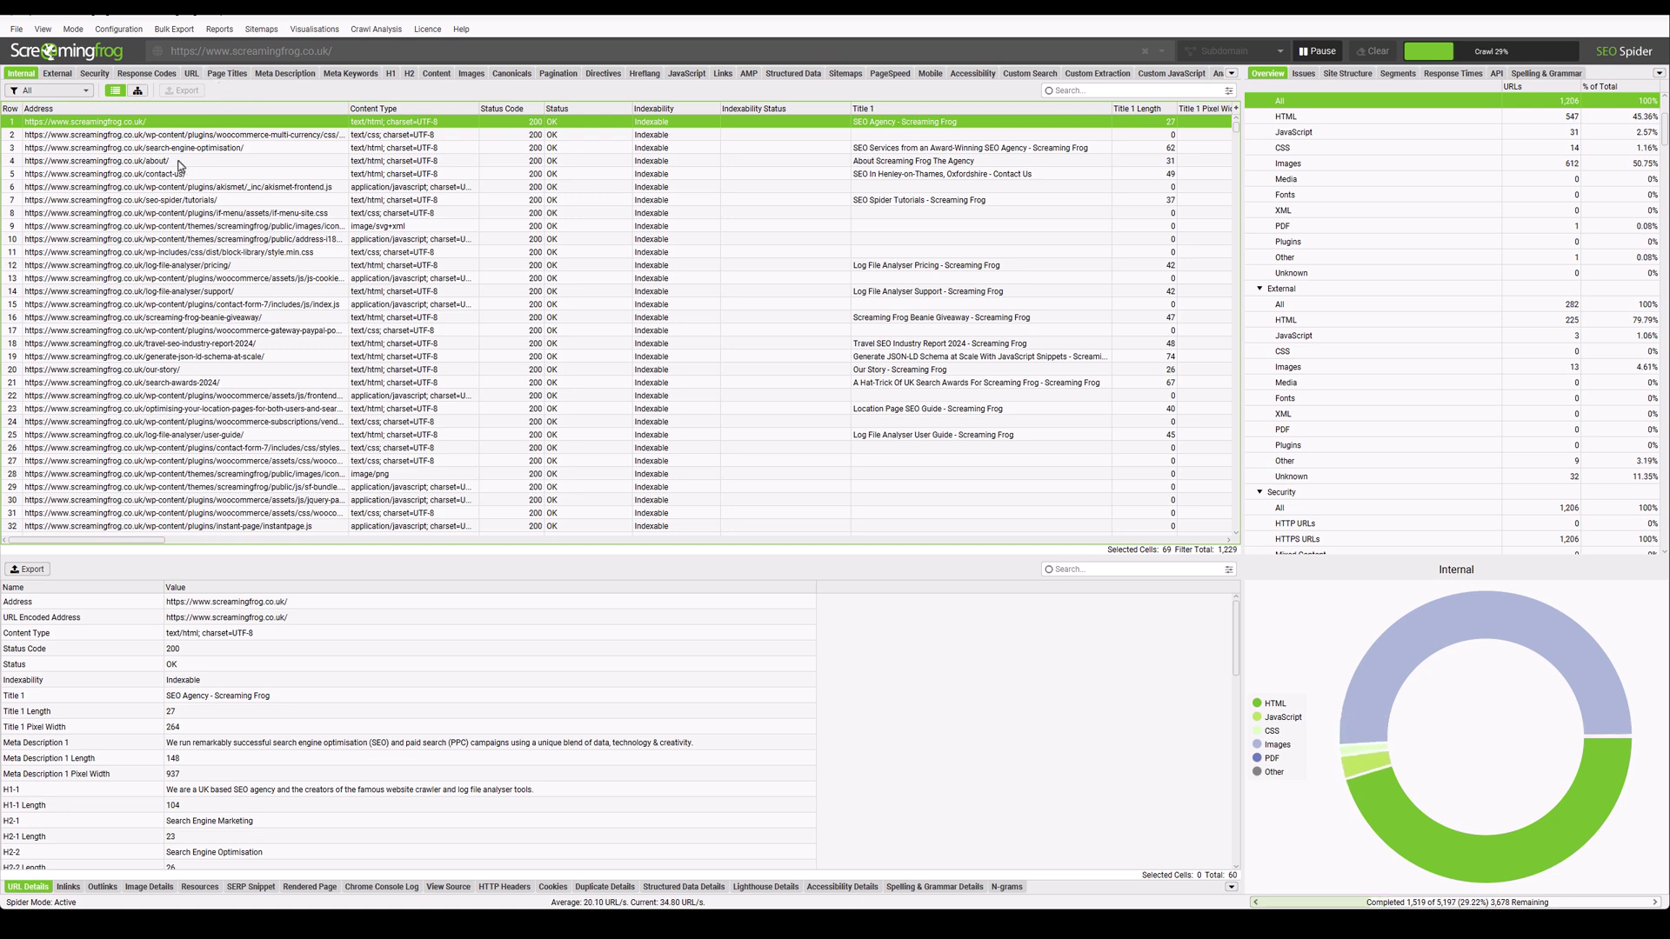
left_click(60, 90)
left_click(40, 122)
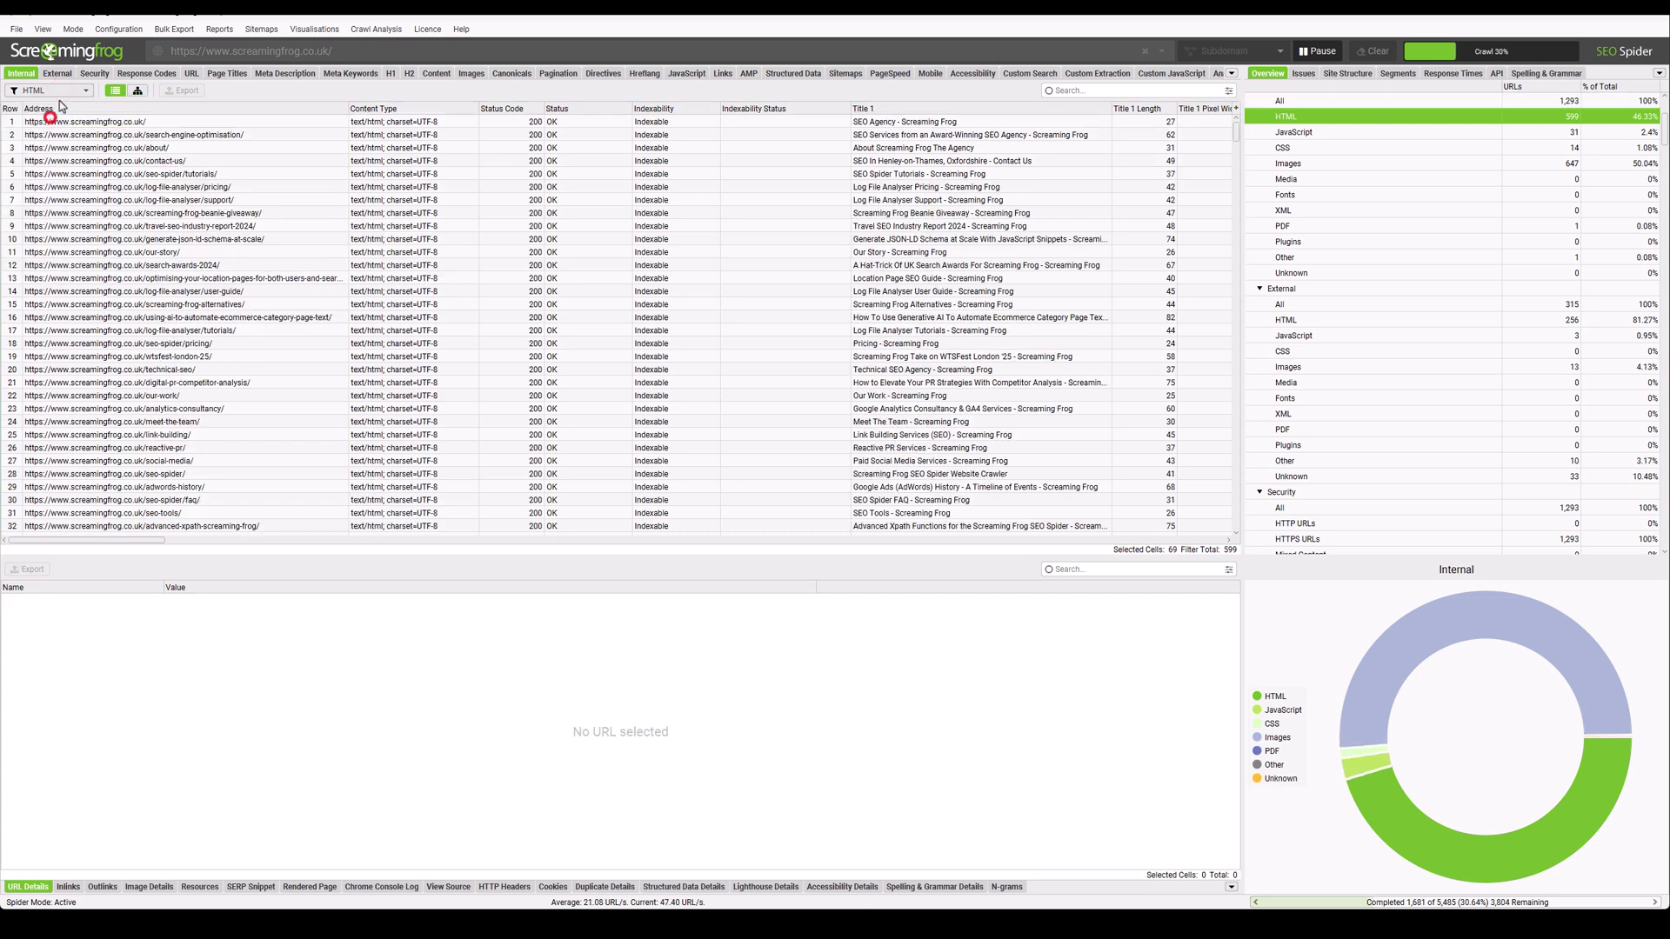
left_click(61, 90)
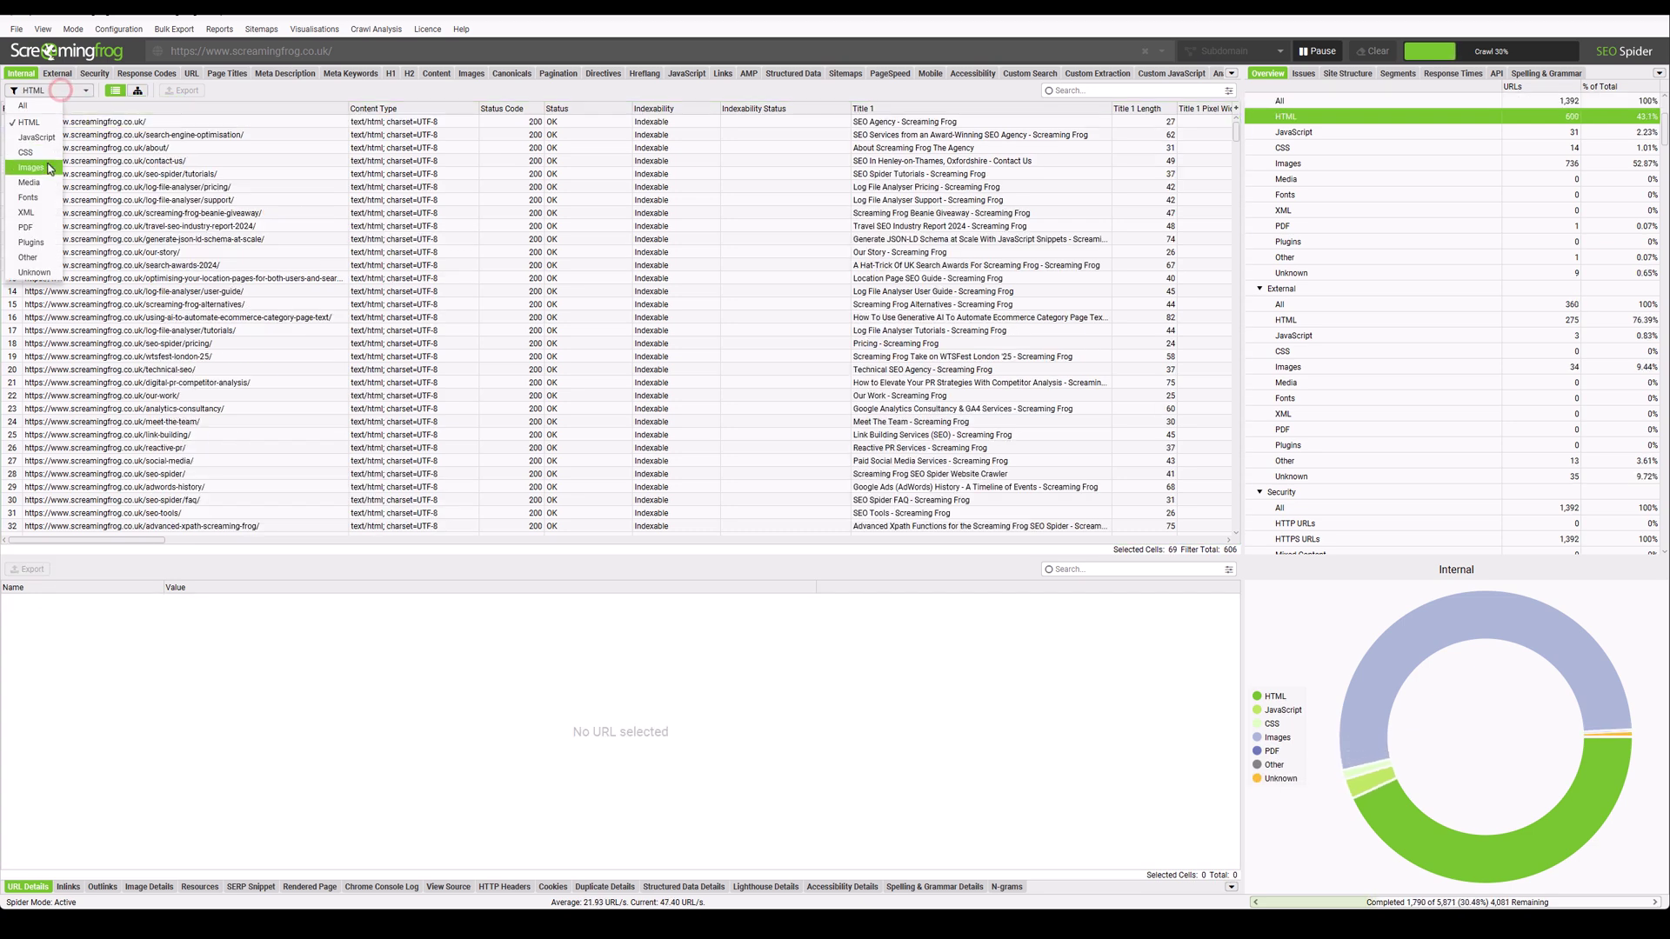
left_click(44, 166)
left_click(63, 90)
left_click(52, 105)
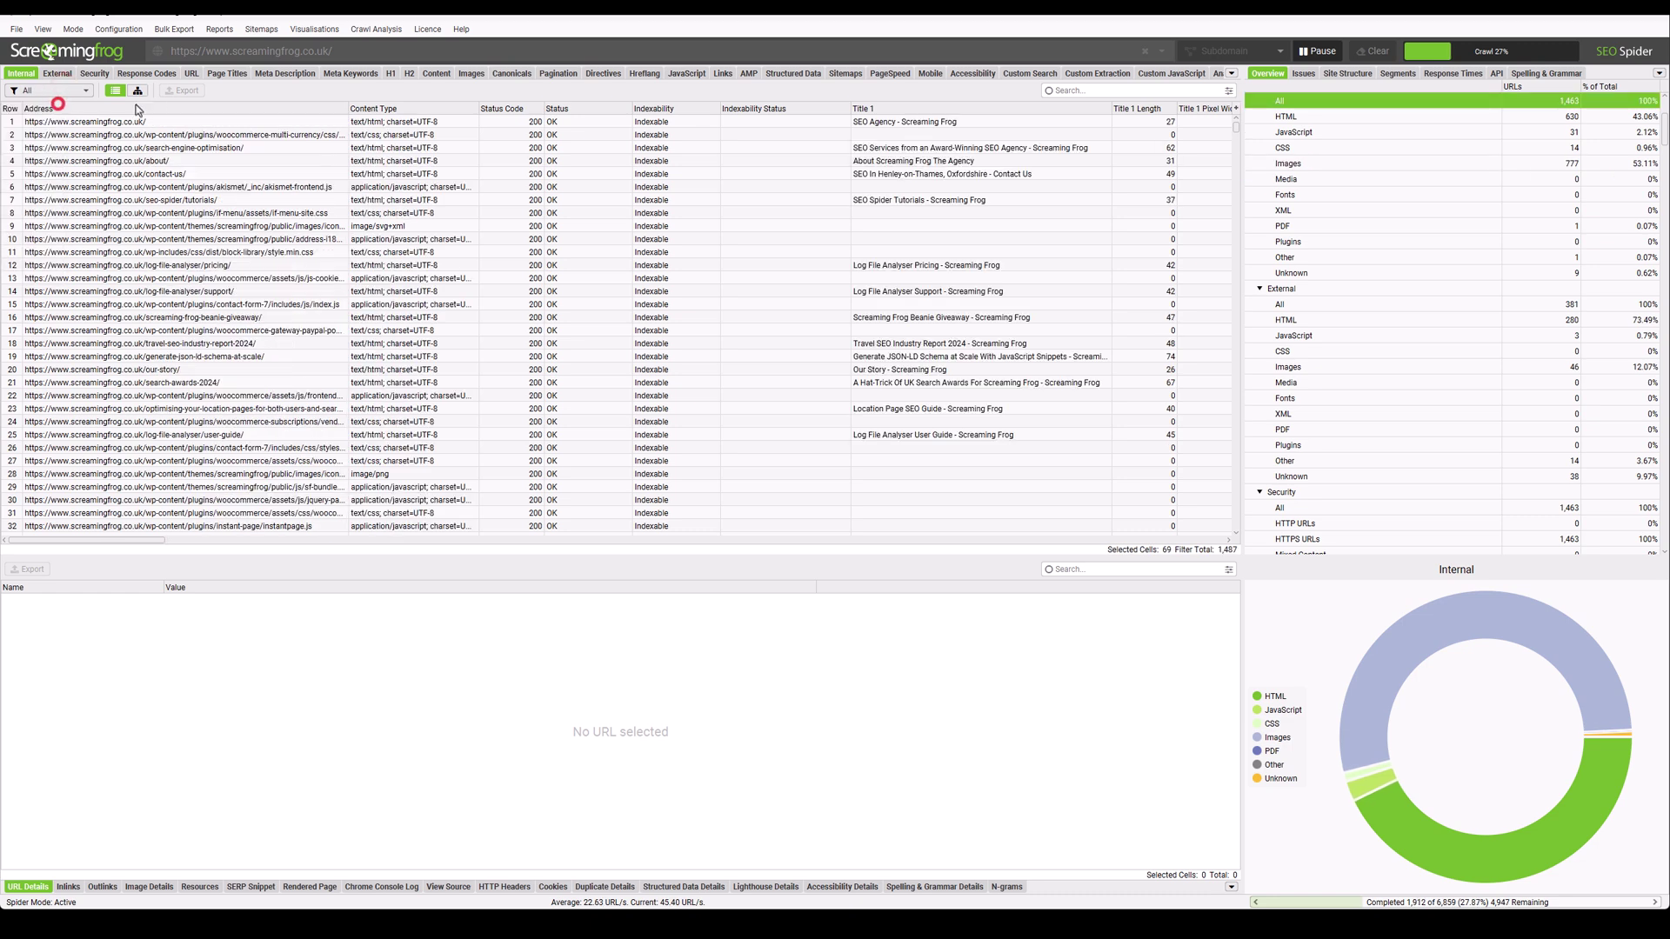
left_click(227, 74)
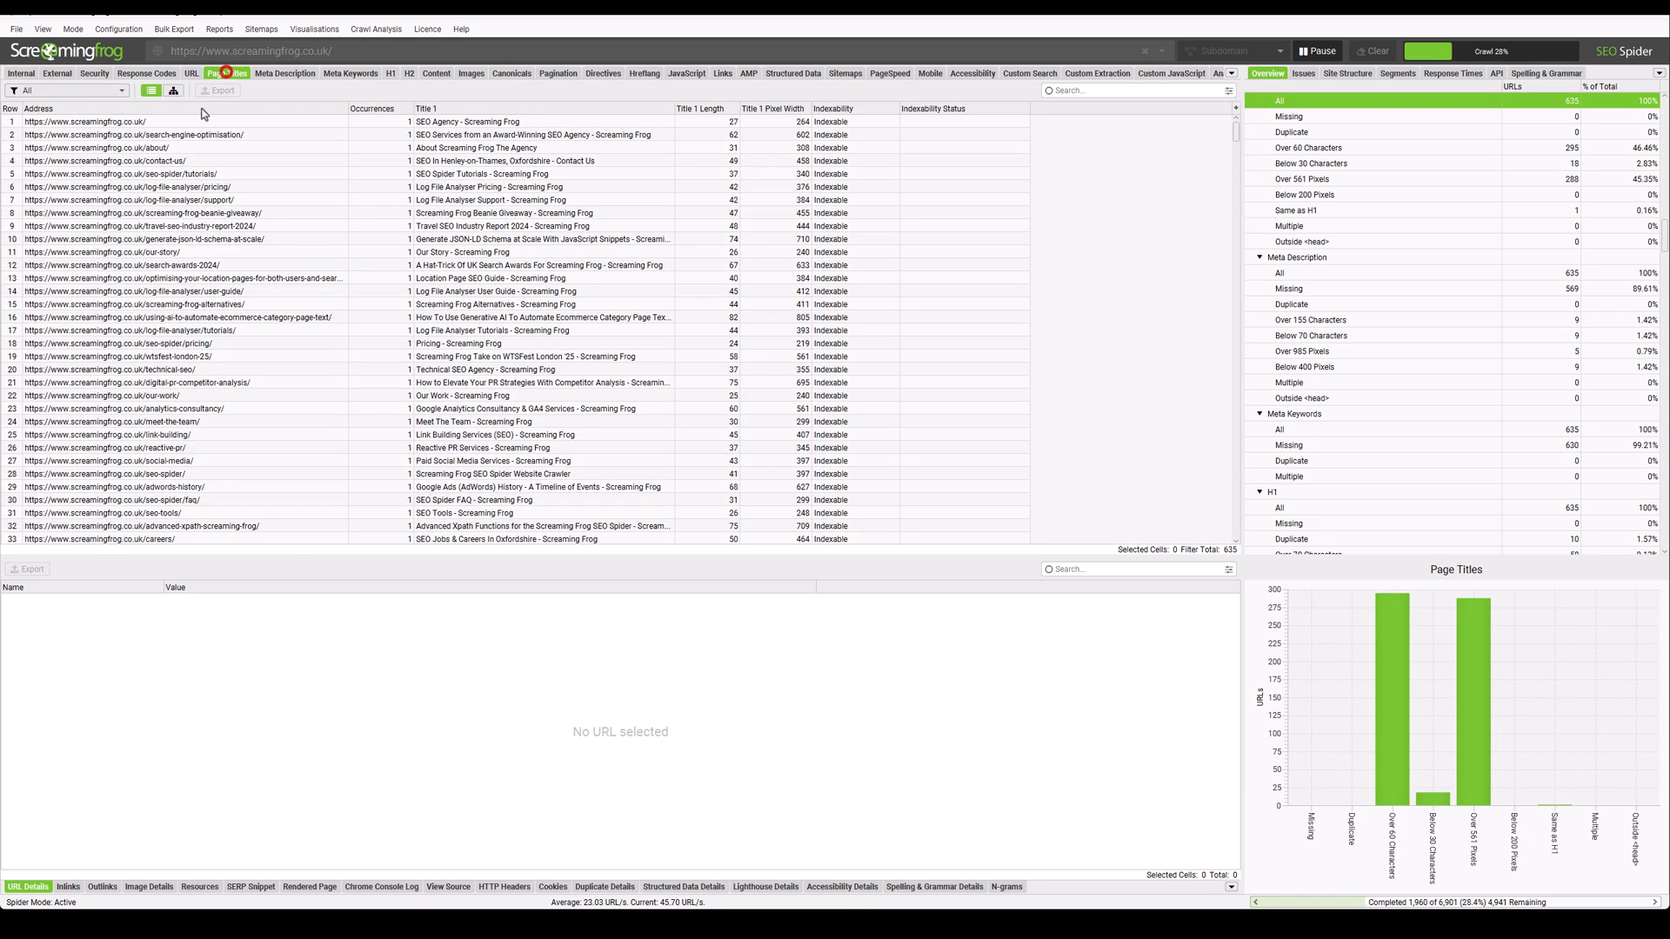
left_click(104, 90)
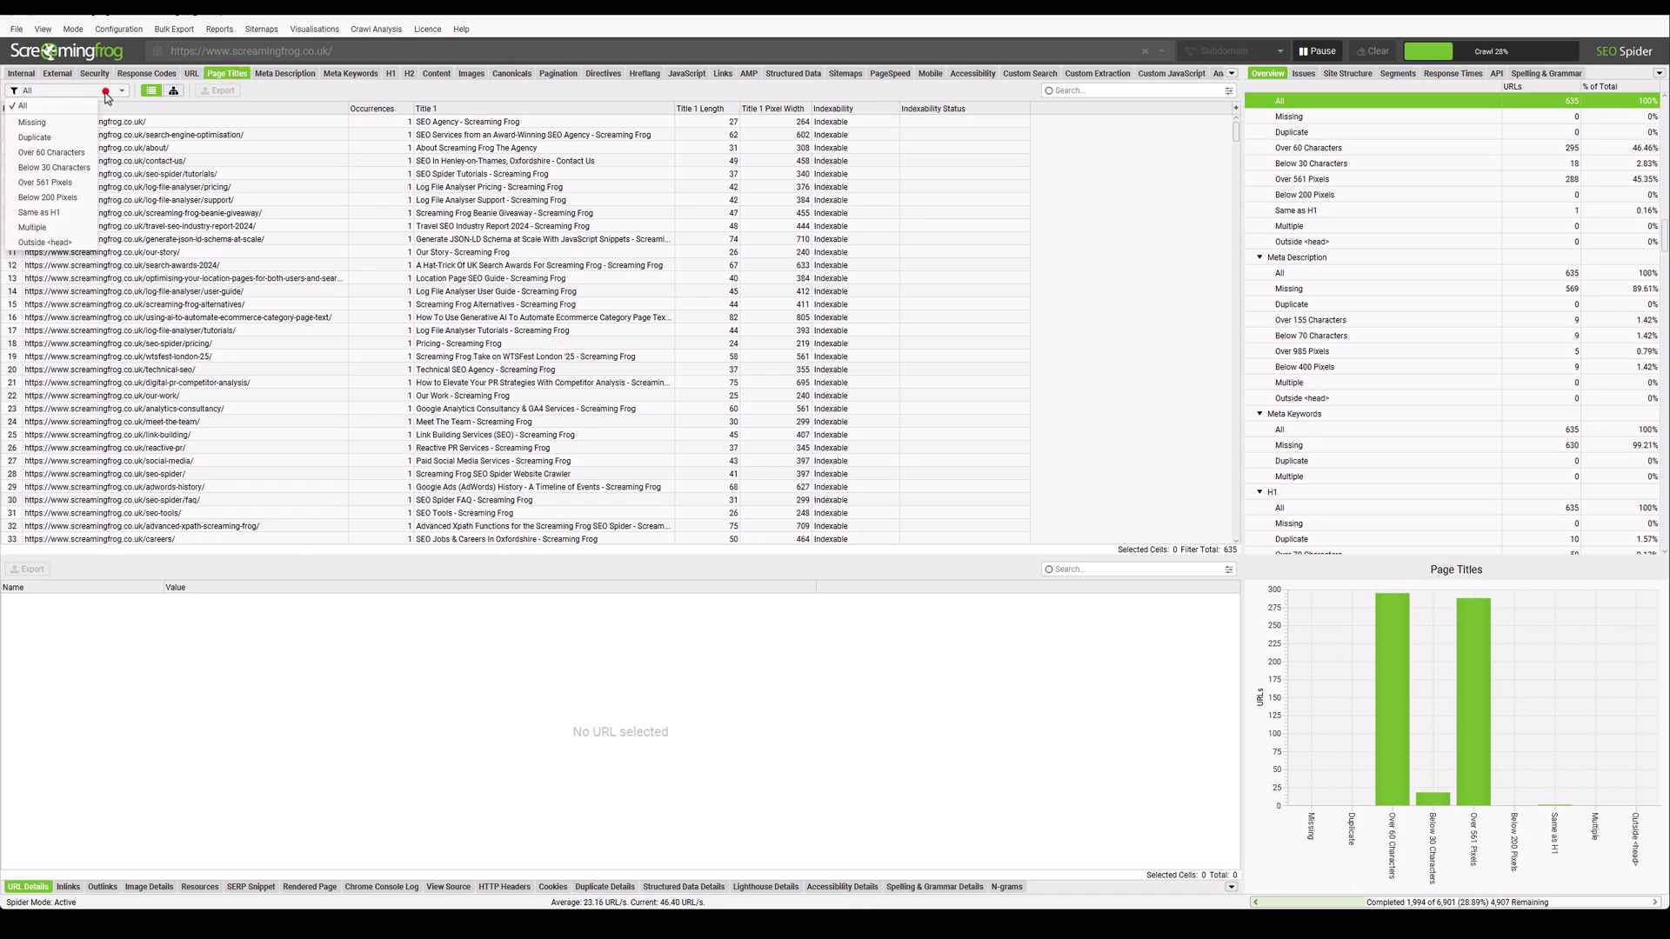
left_click(78, 151)
left_click(81, 94)
left_click(74, 167)
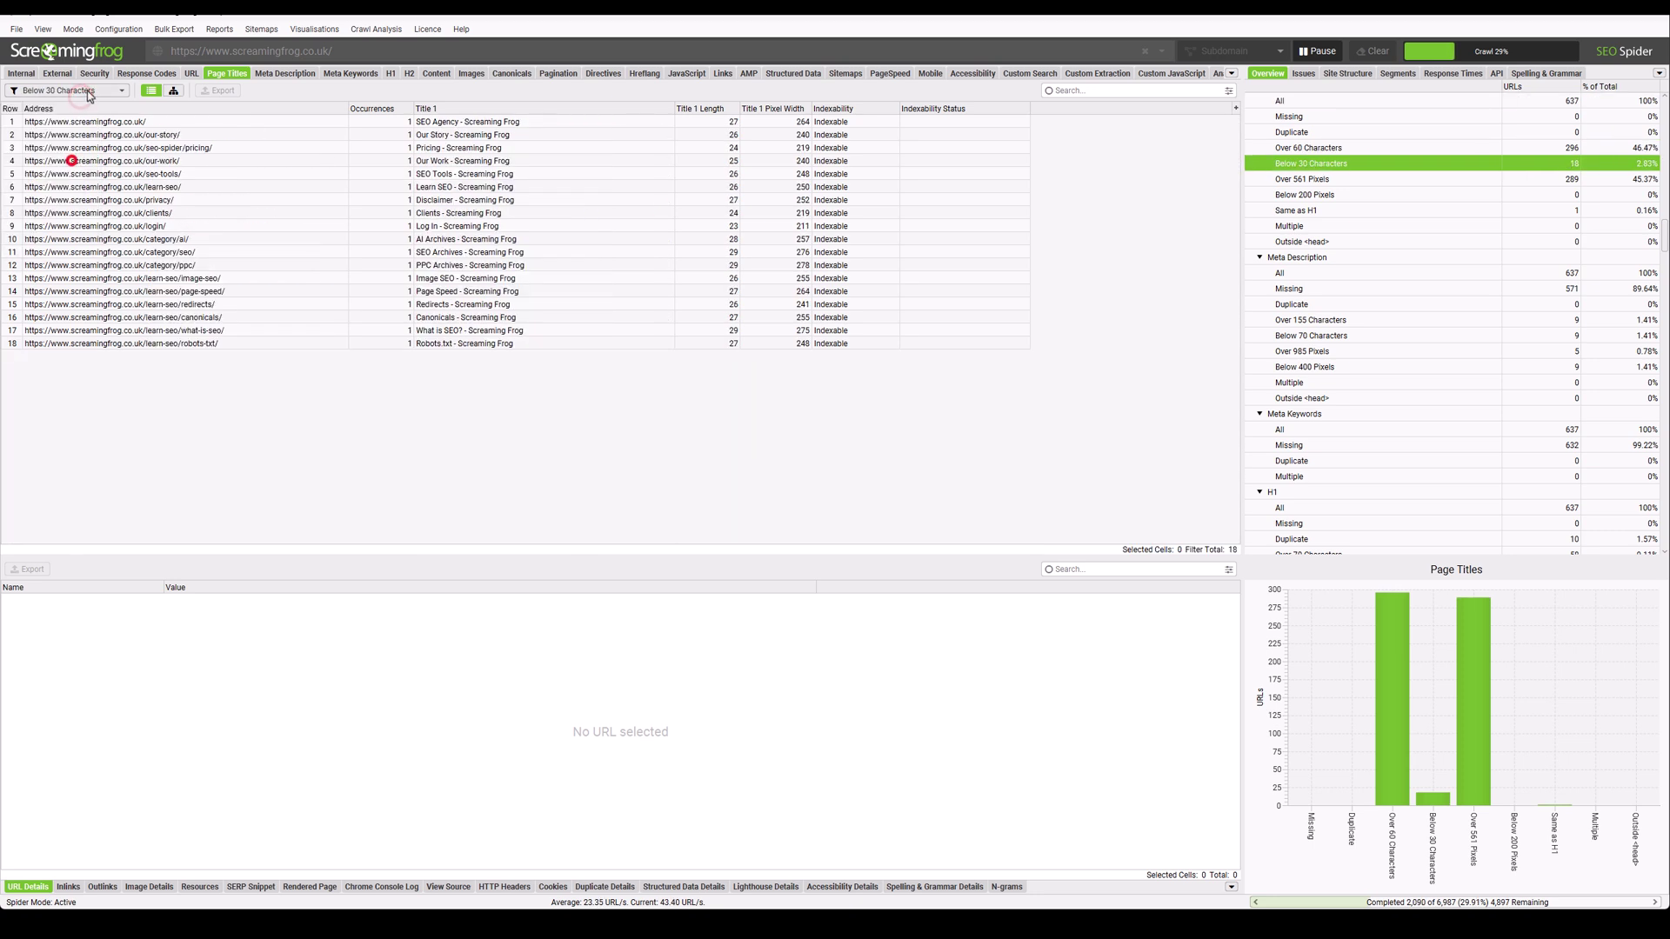
left_click(87, 90)
left_click(76, 105)
left_click(21, 74)
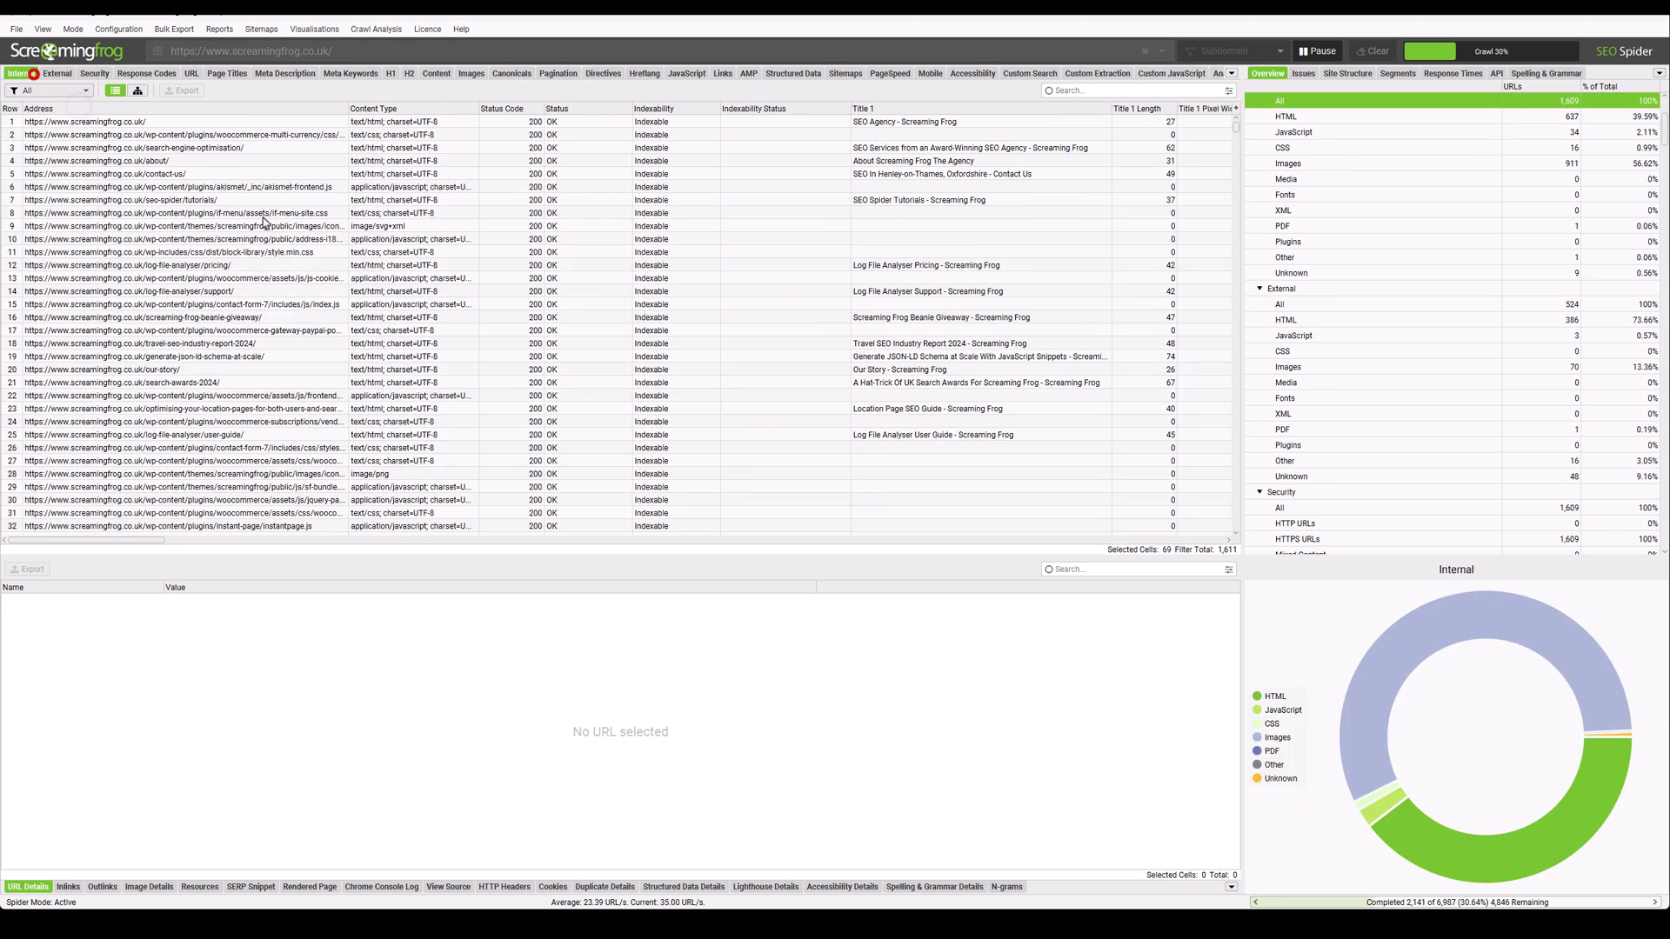
Show the homepage's URL details and scroll the Overview to the Security and Response Codes counts.
left_click(180, 122)
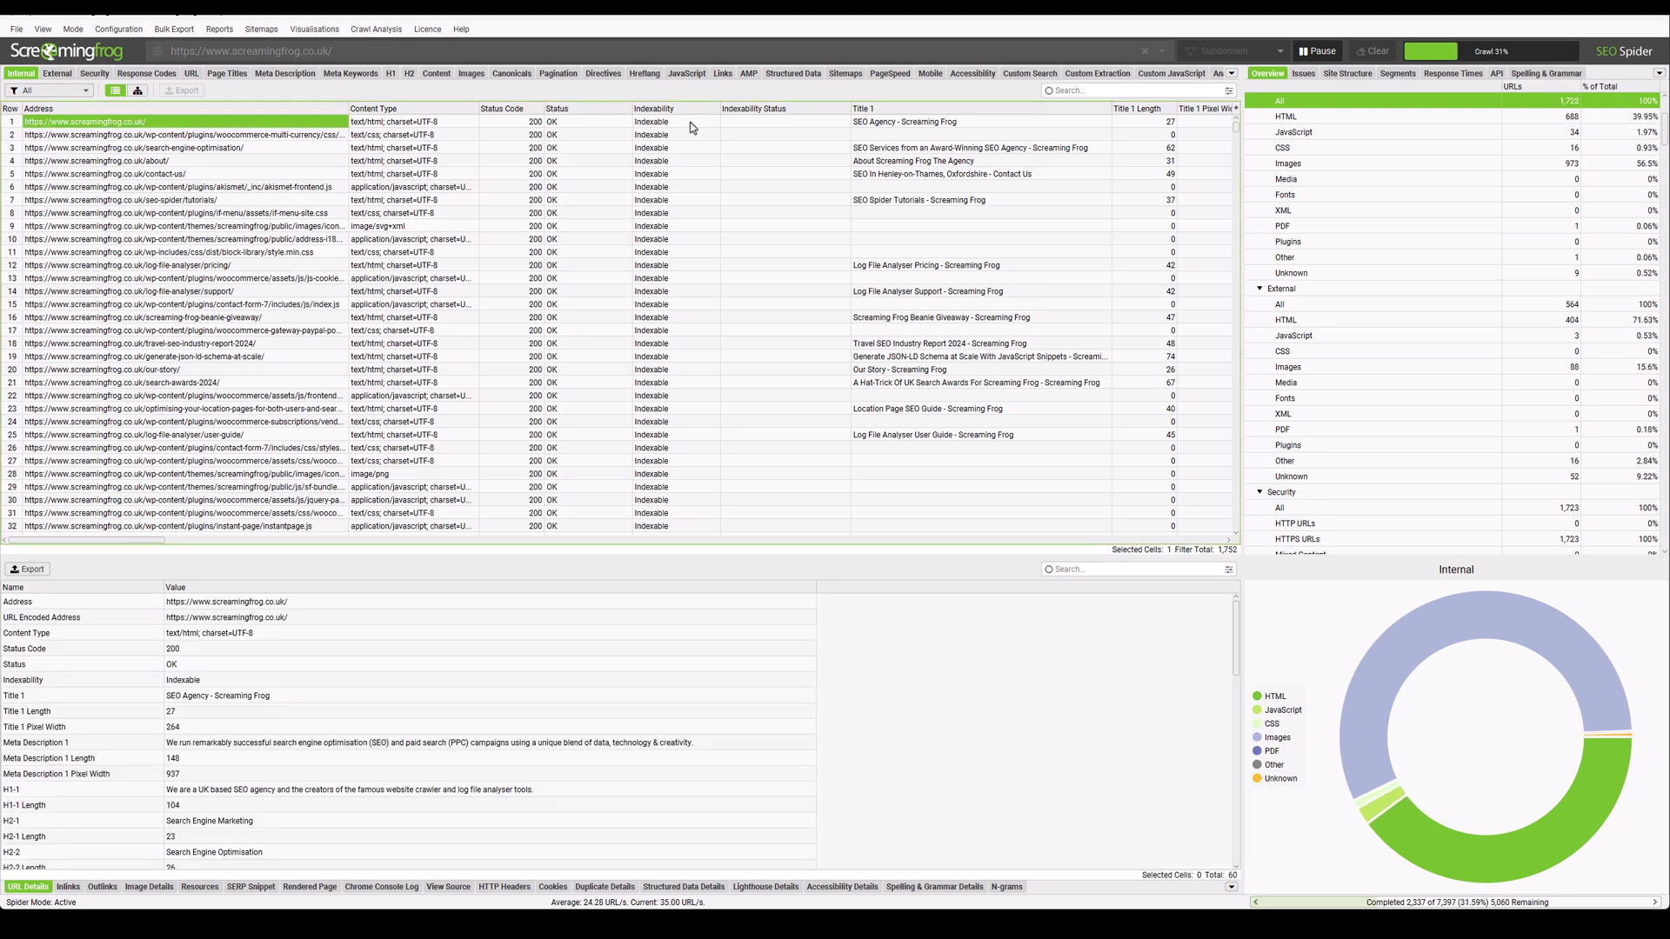
scroll(1343, 243, "up", 4)
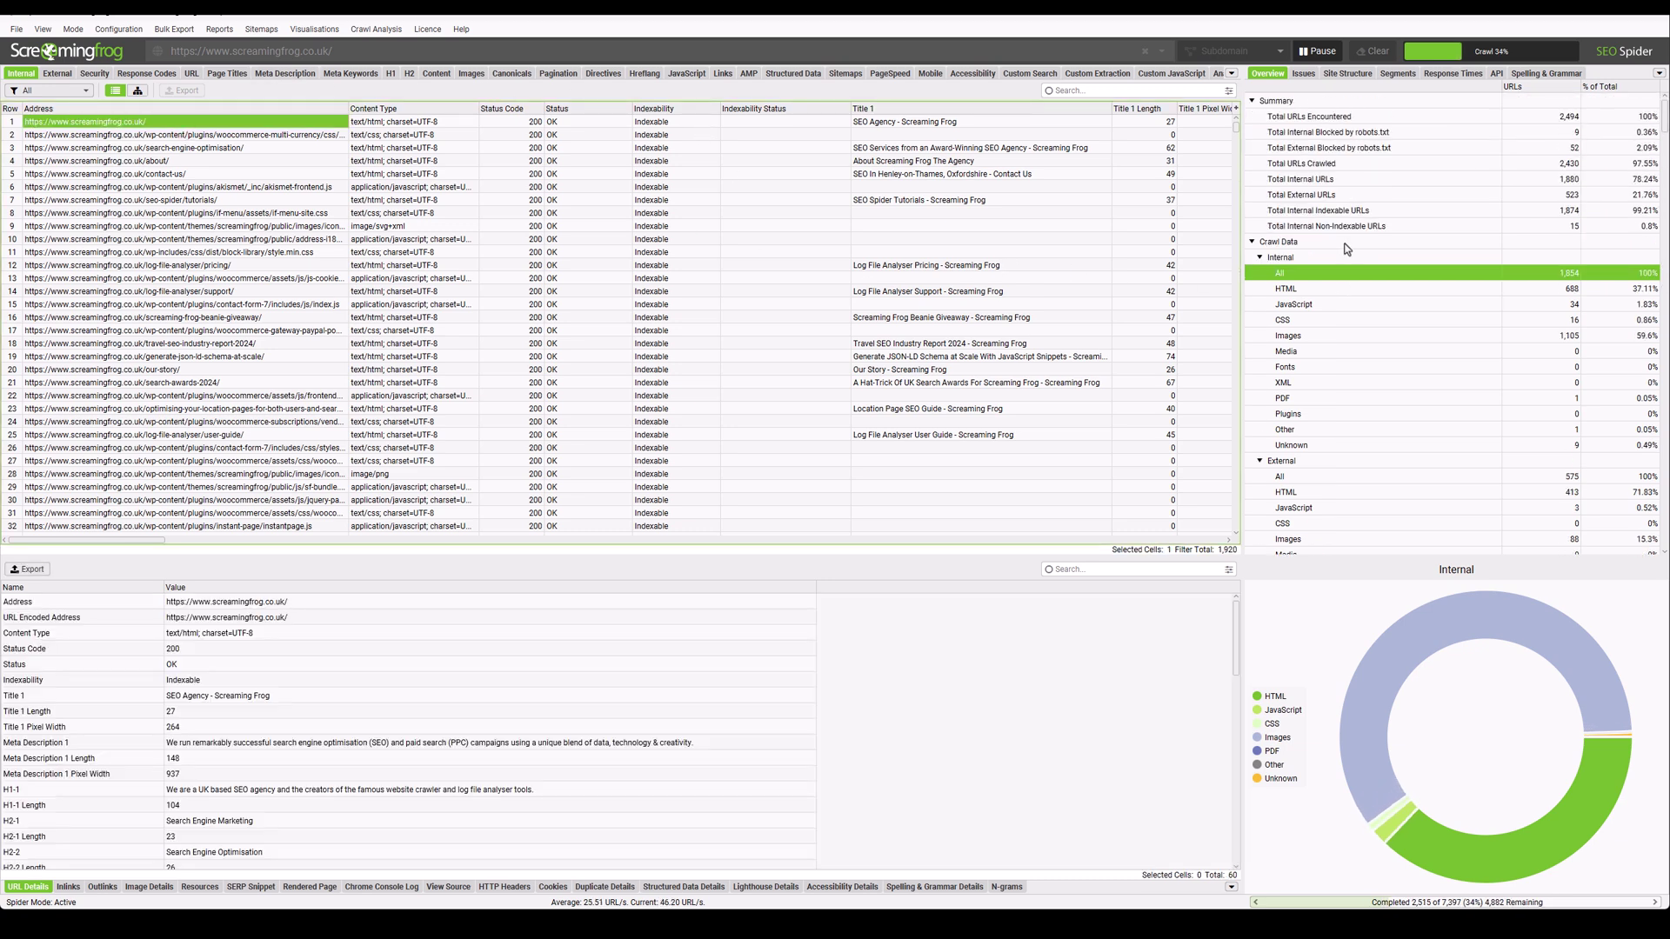
scroll(1400, 305, "down", 8)
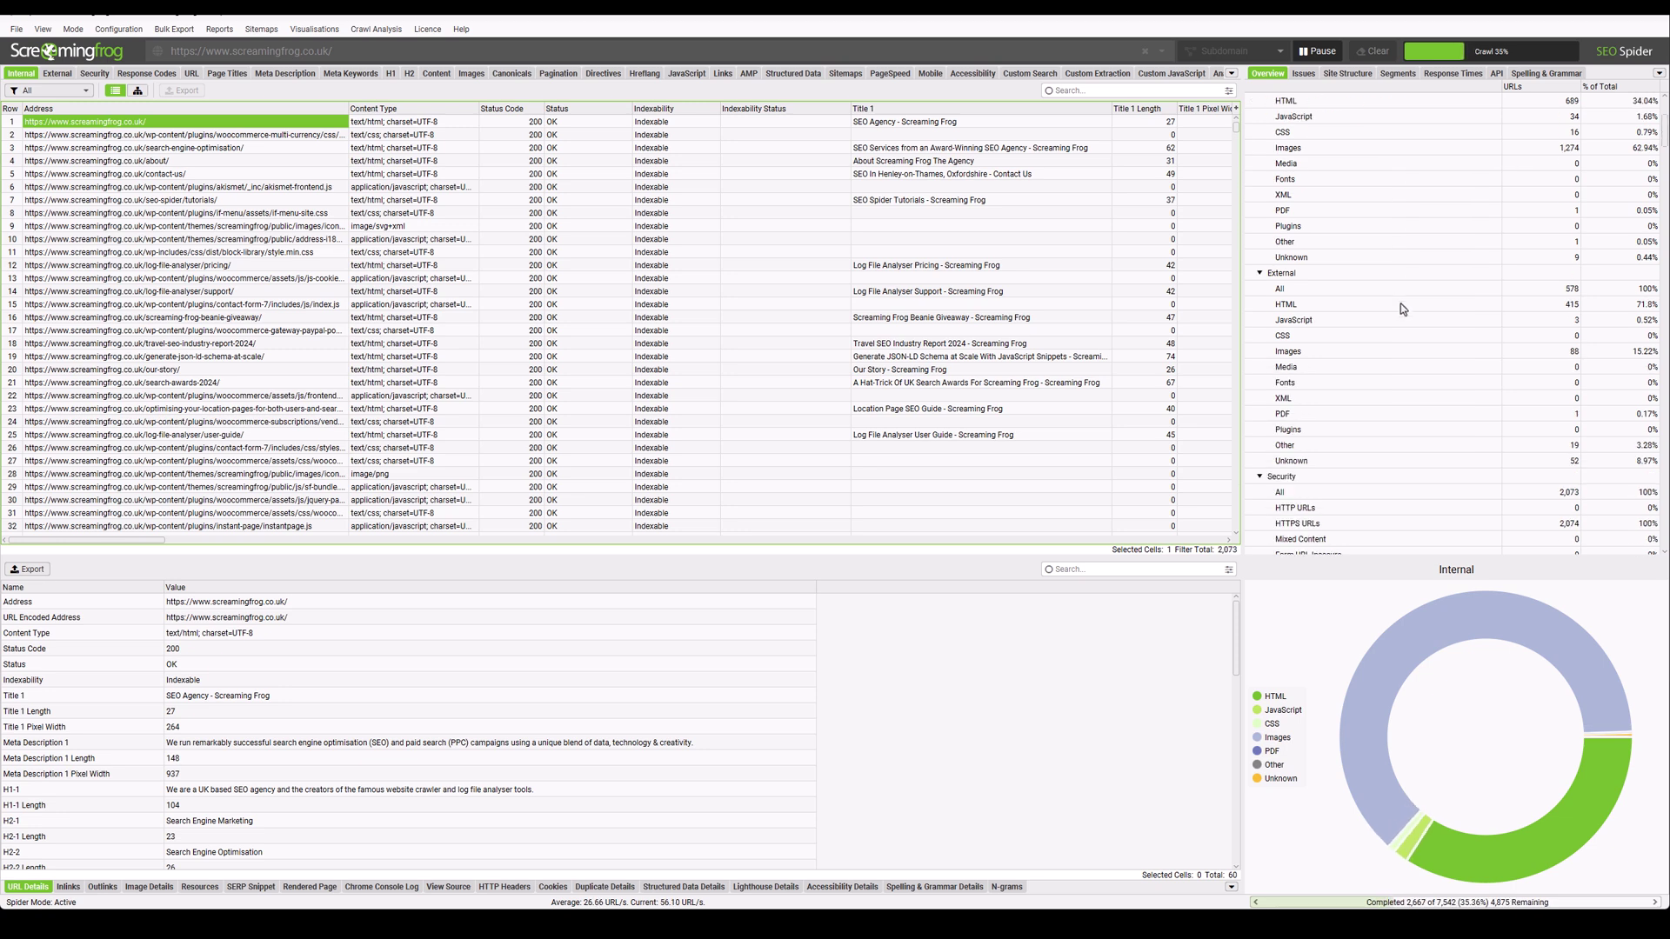
scroll(1479, 313, "down", 3)
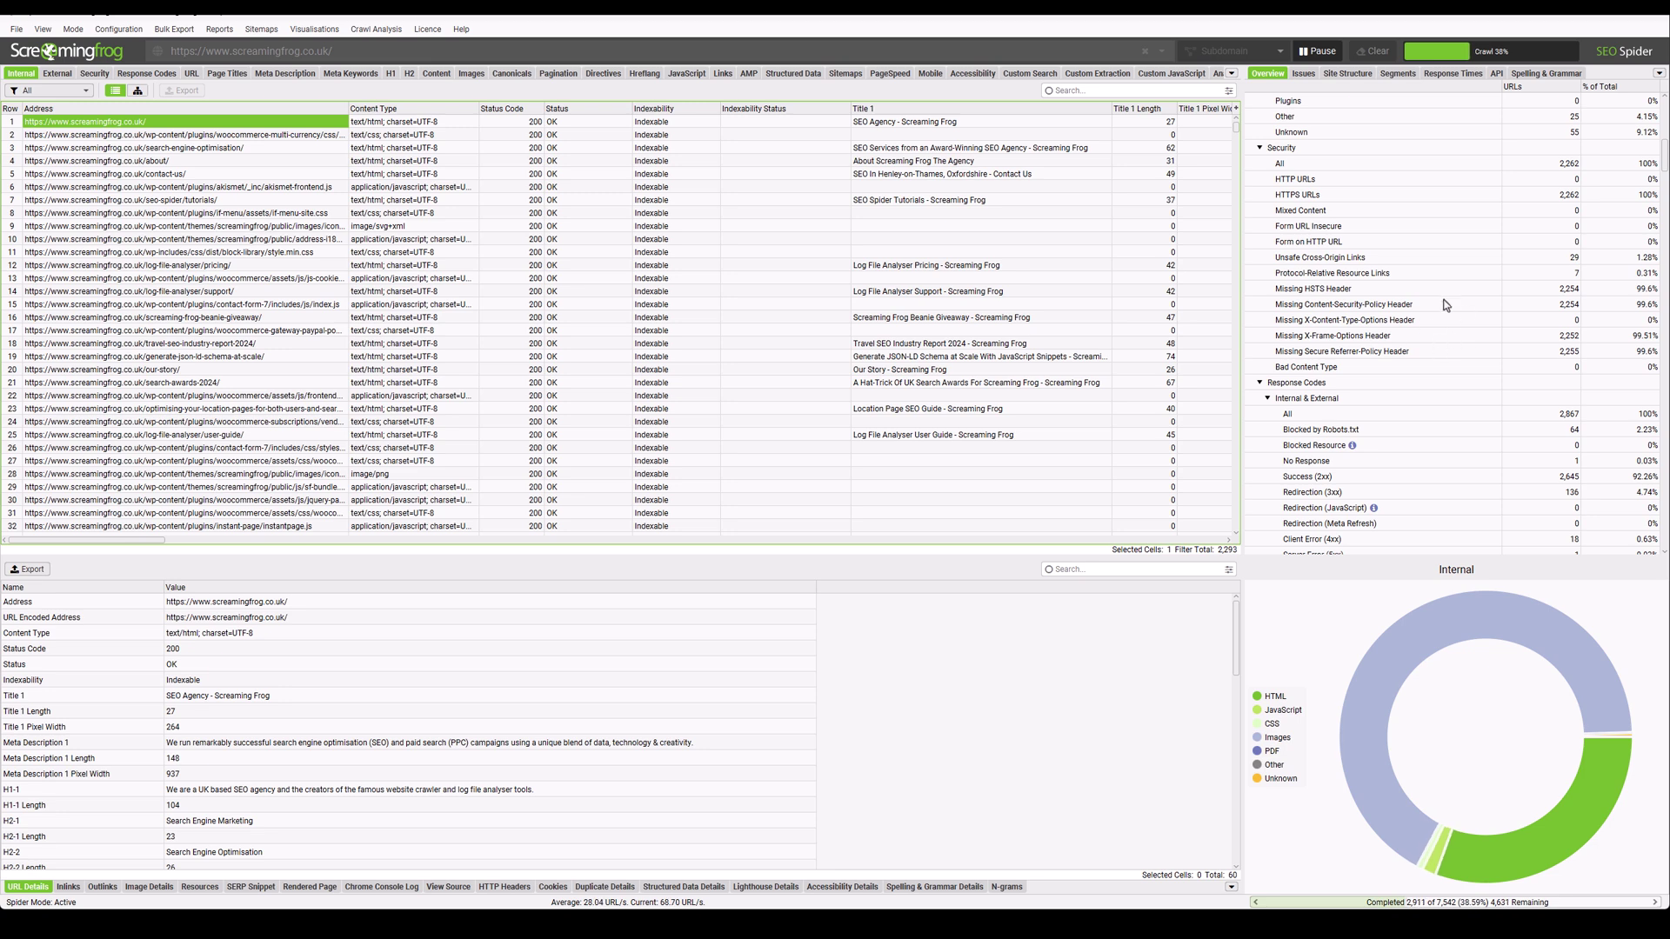
scroll(1386, 332, "down", 1)
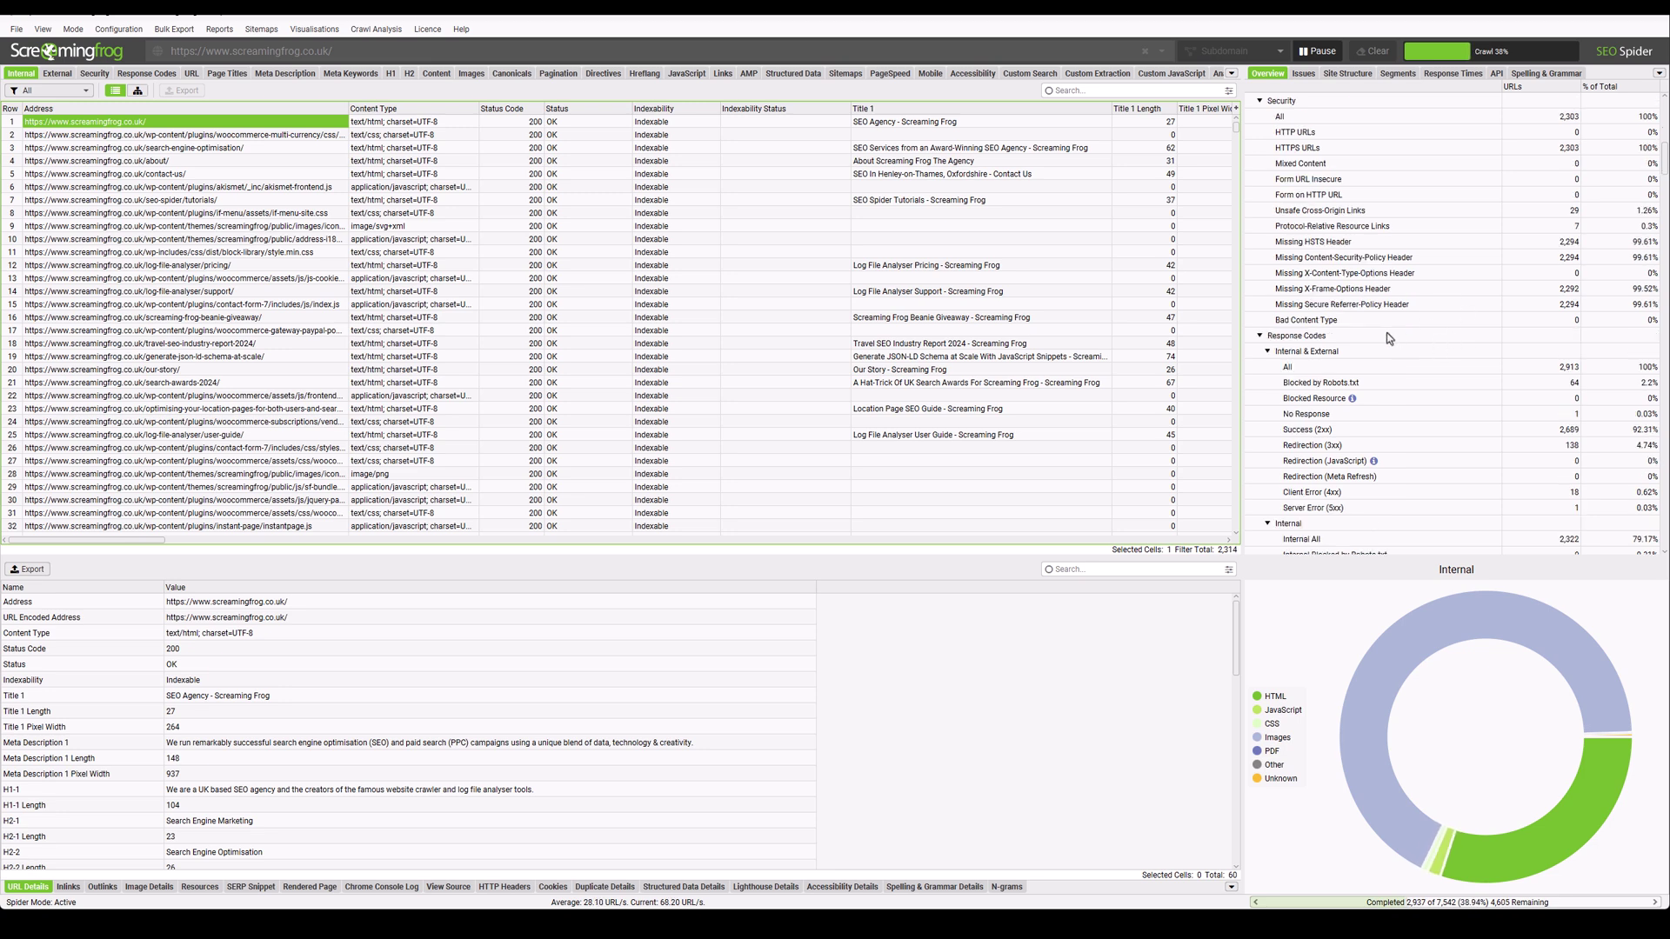
Widen the Issues panel and list the nine internal URLs blocked by robots.txt.
left_click(1303, 73)
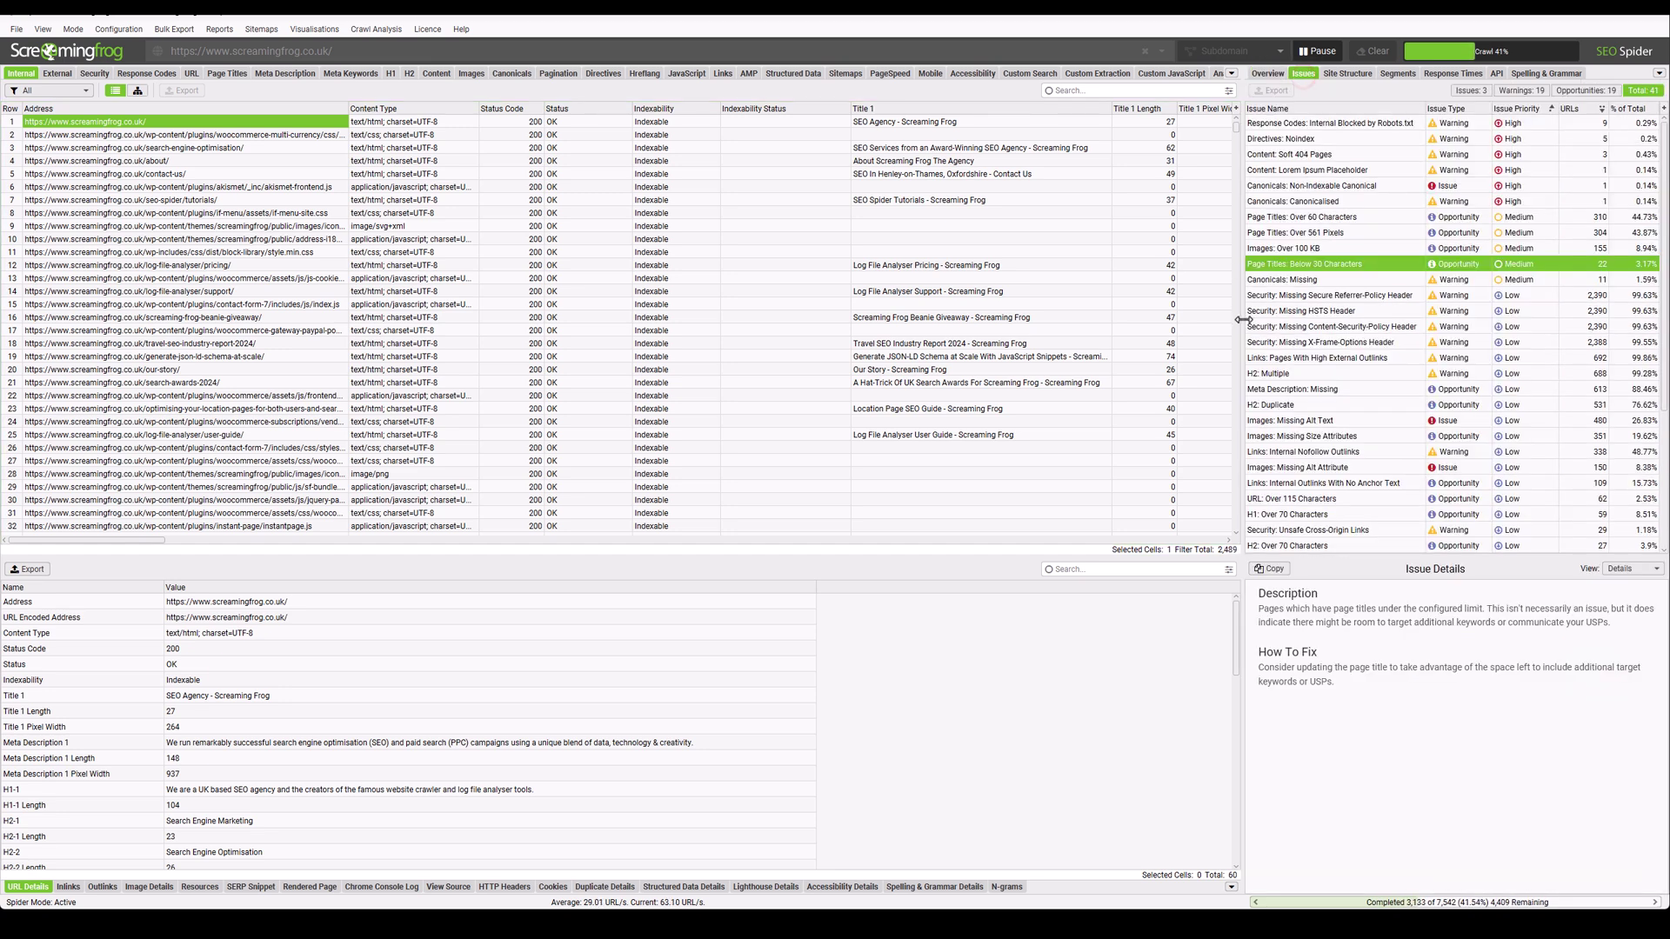
left_click_drag(1244, 320, 1119, 345)
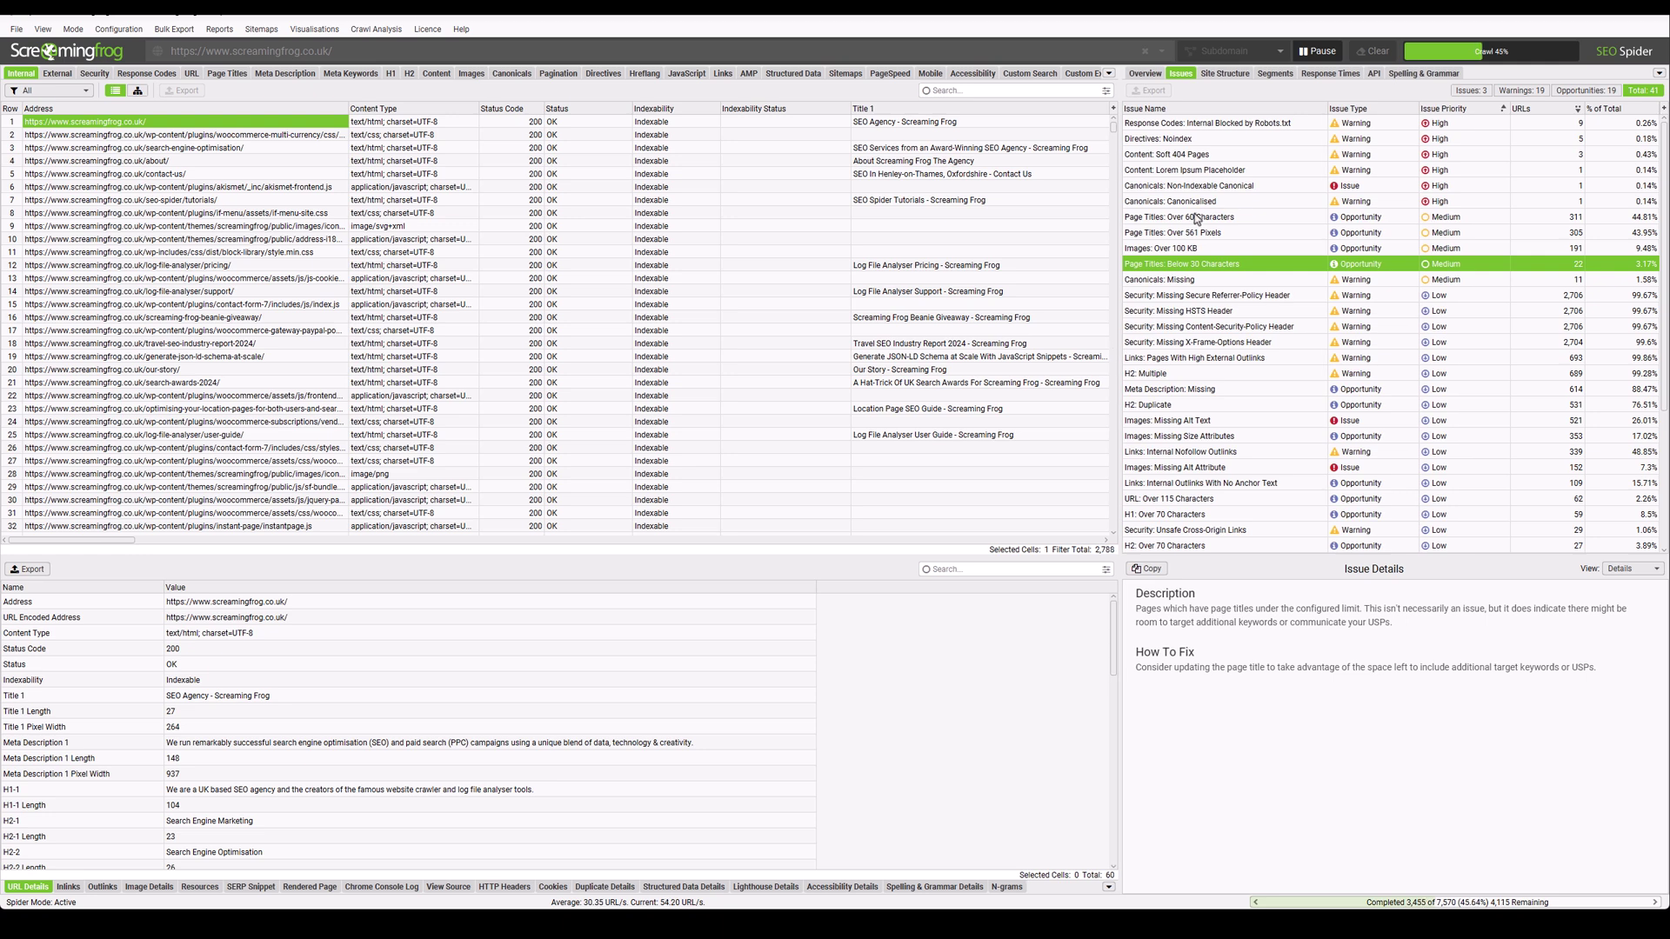
left_click(1221, 123)
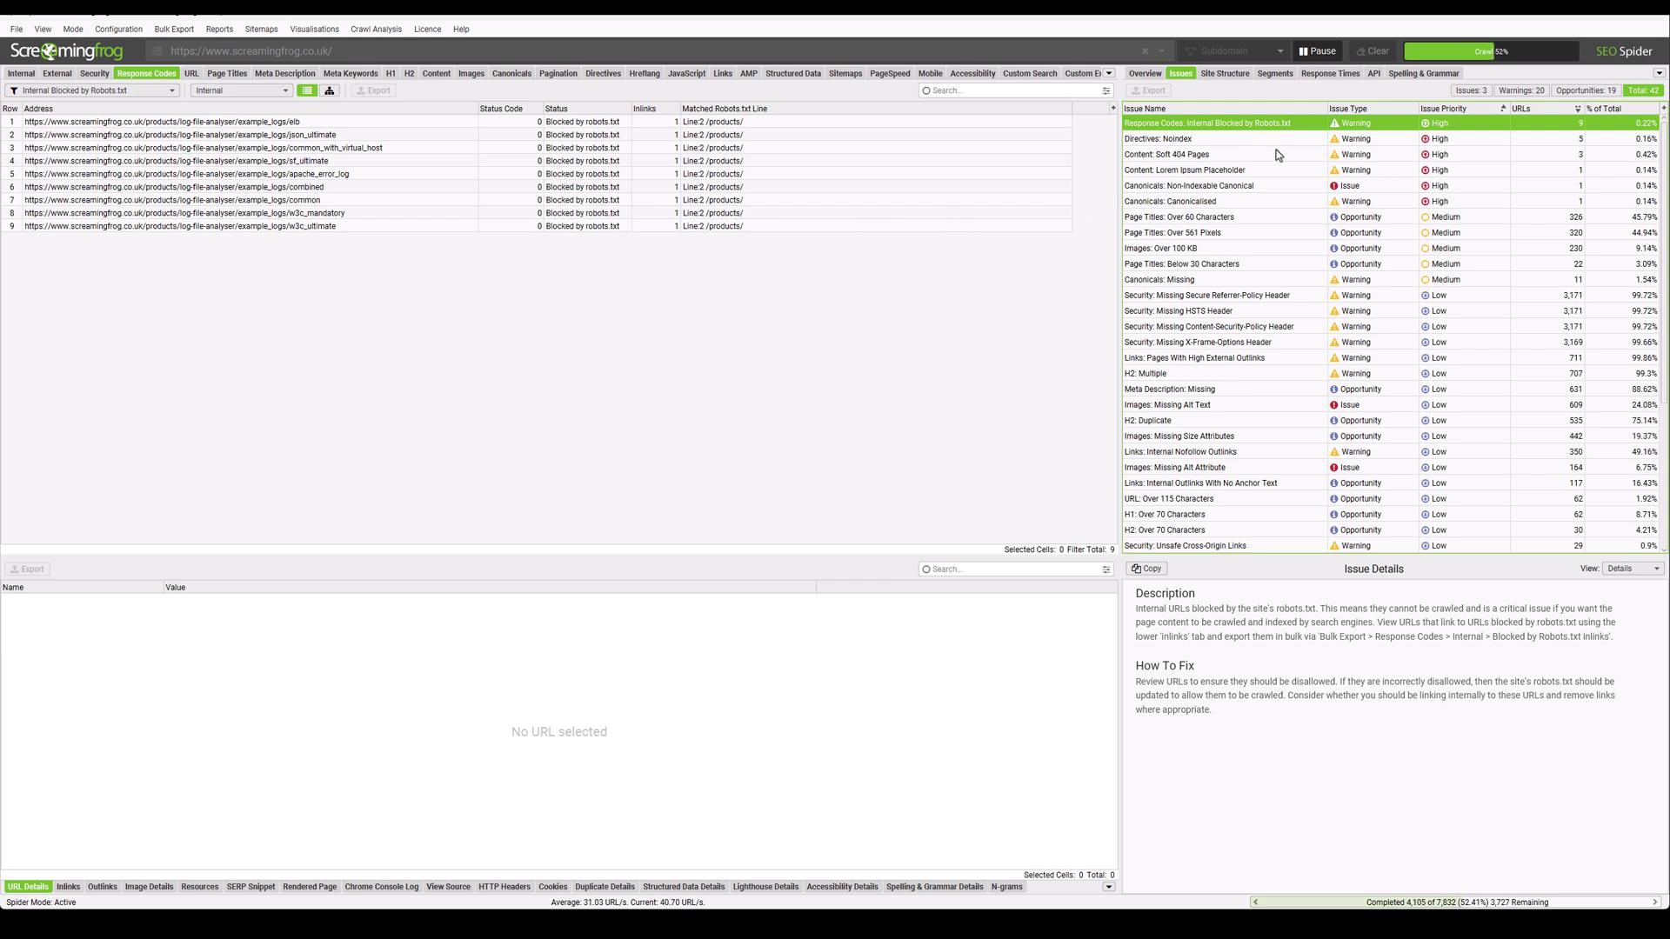
List the nine 'Directives: Noindex' URLs, mostly author pages, with the issue's explanation and fix advice.
left_click(1240, 139)
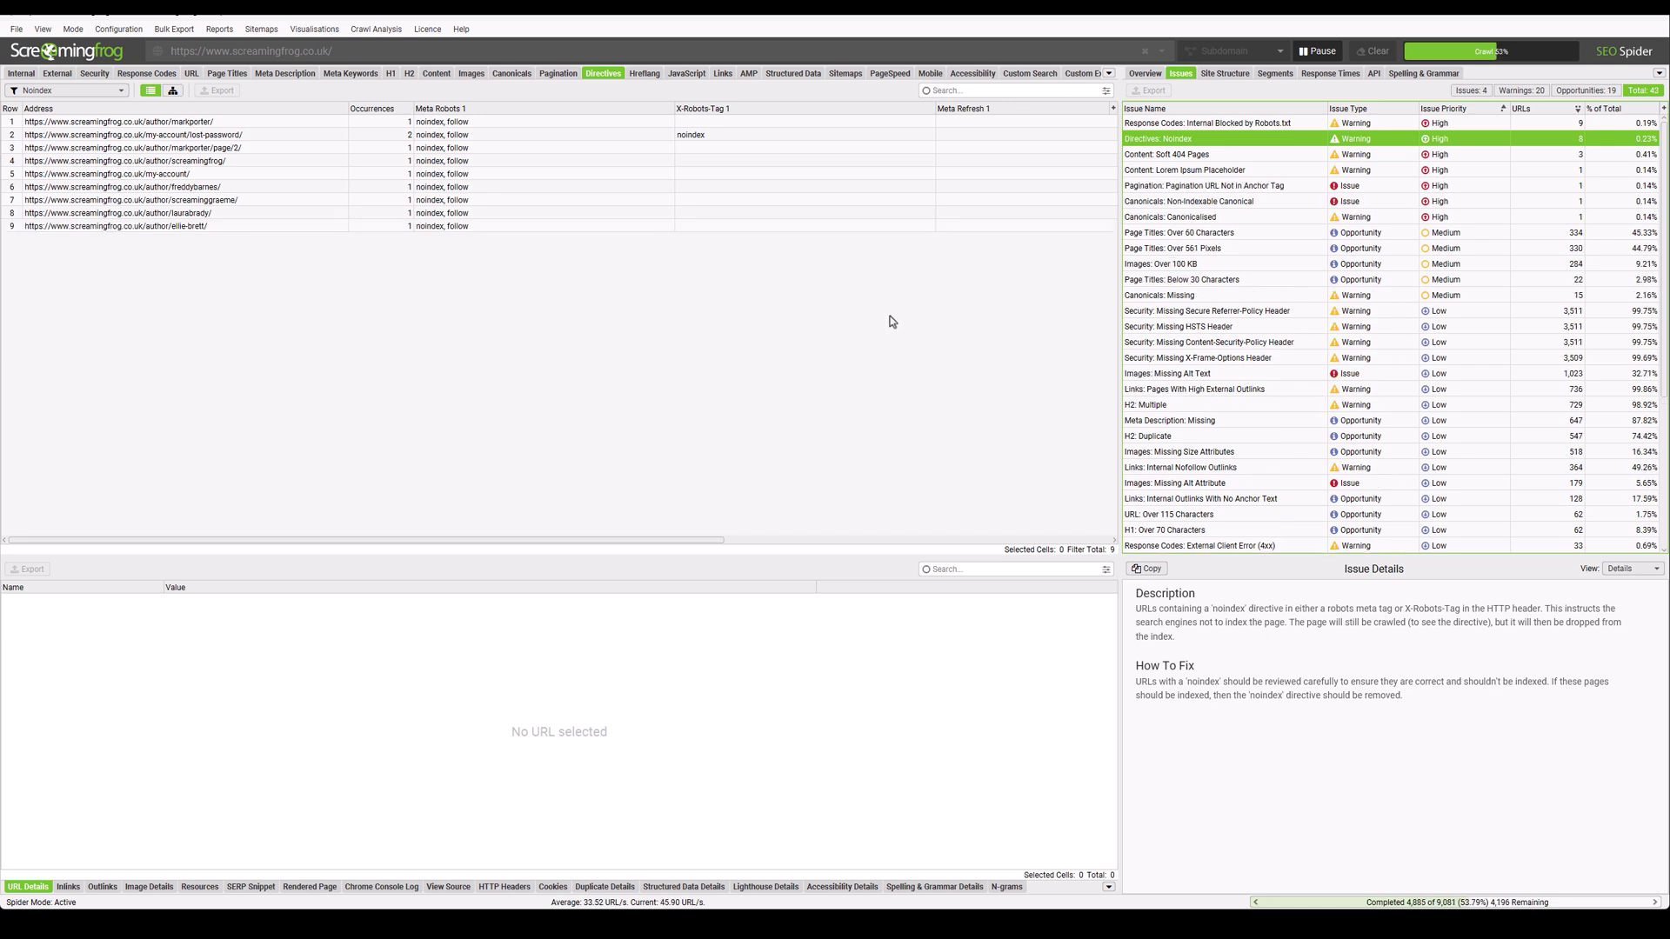
Pause the crawl at 4,964 URLs and browse the Bulk Export and Reports options.
left_click(1318, 54)
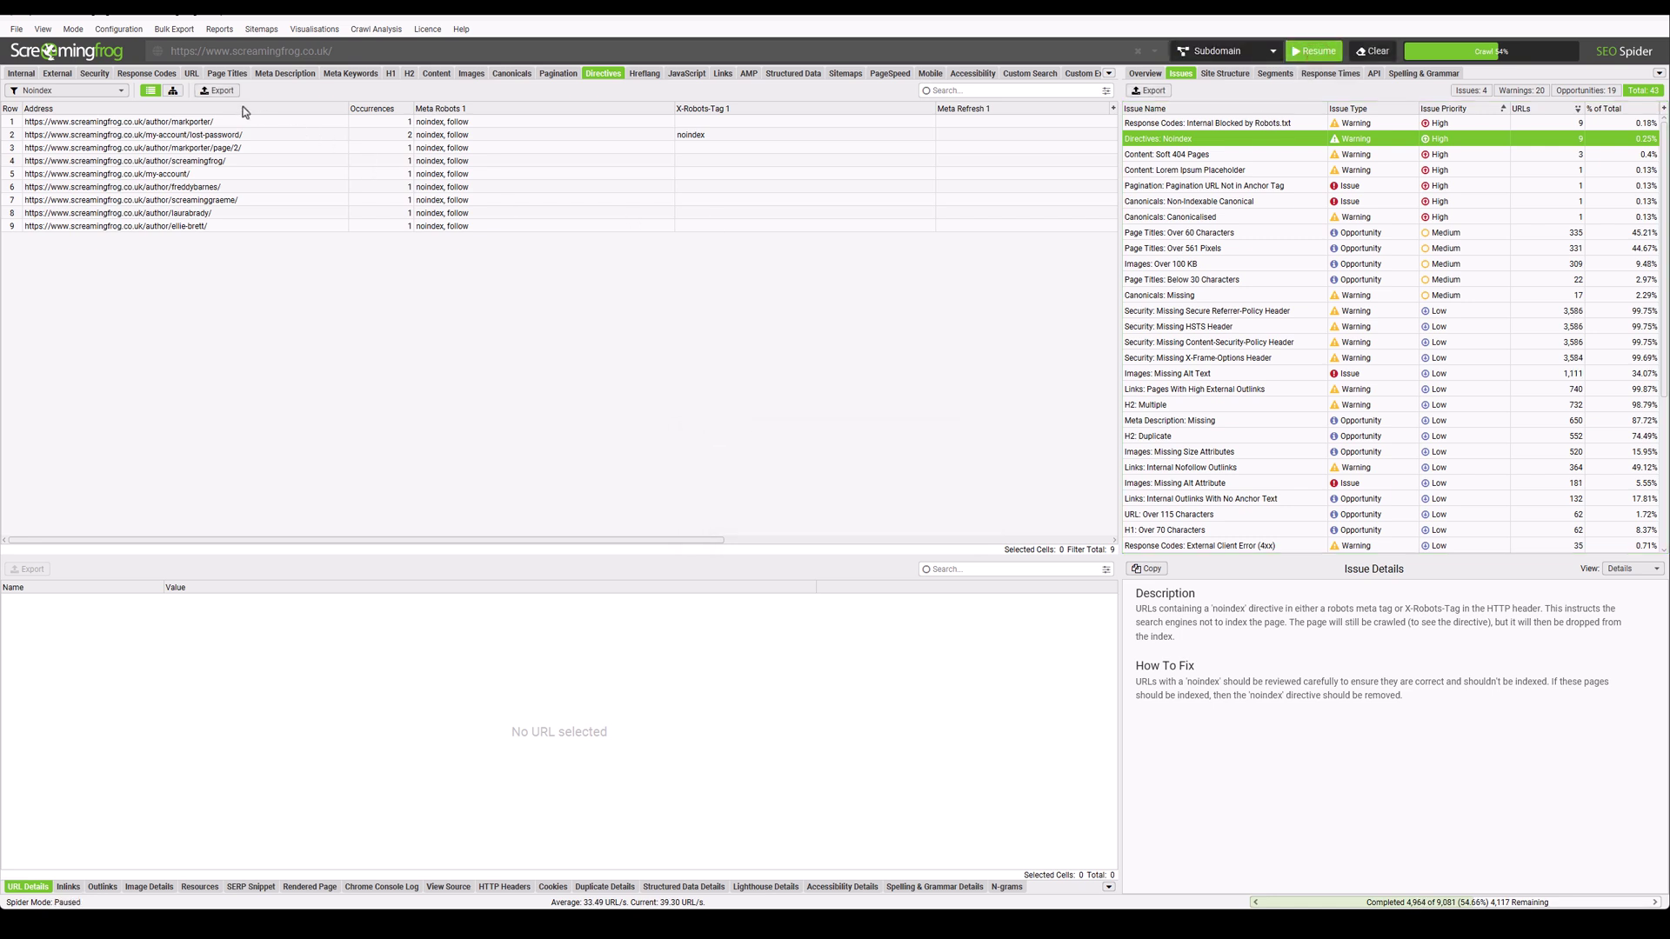
left_click(181, 34)
mouse_move(225, 33)
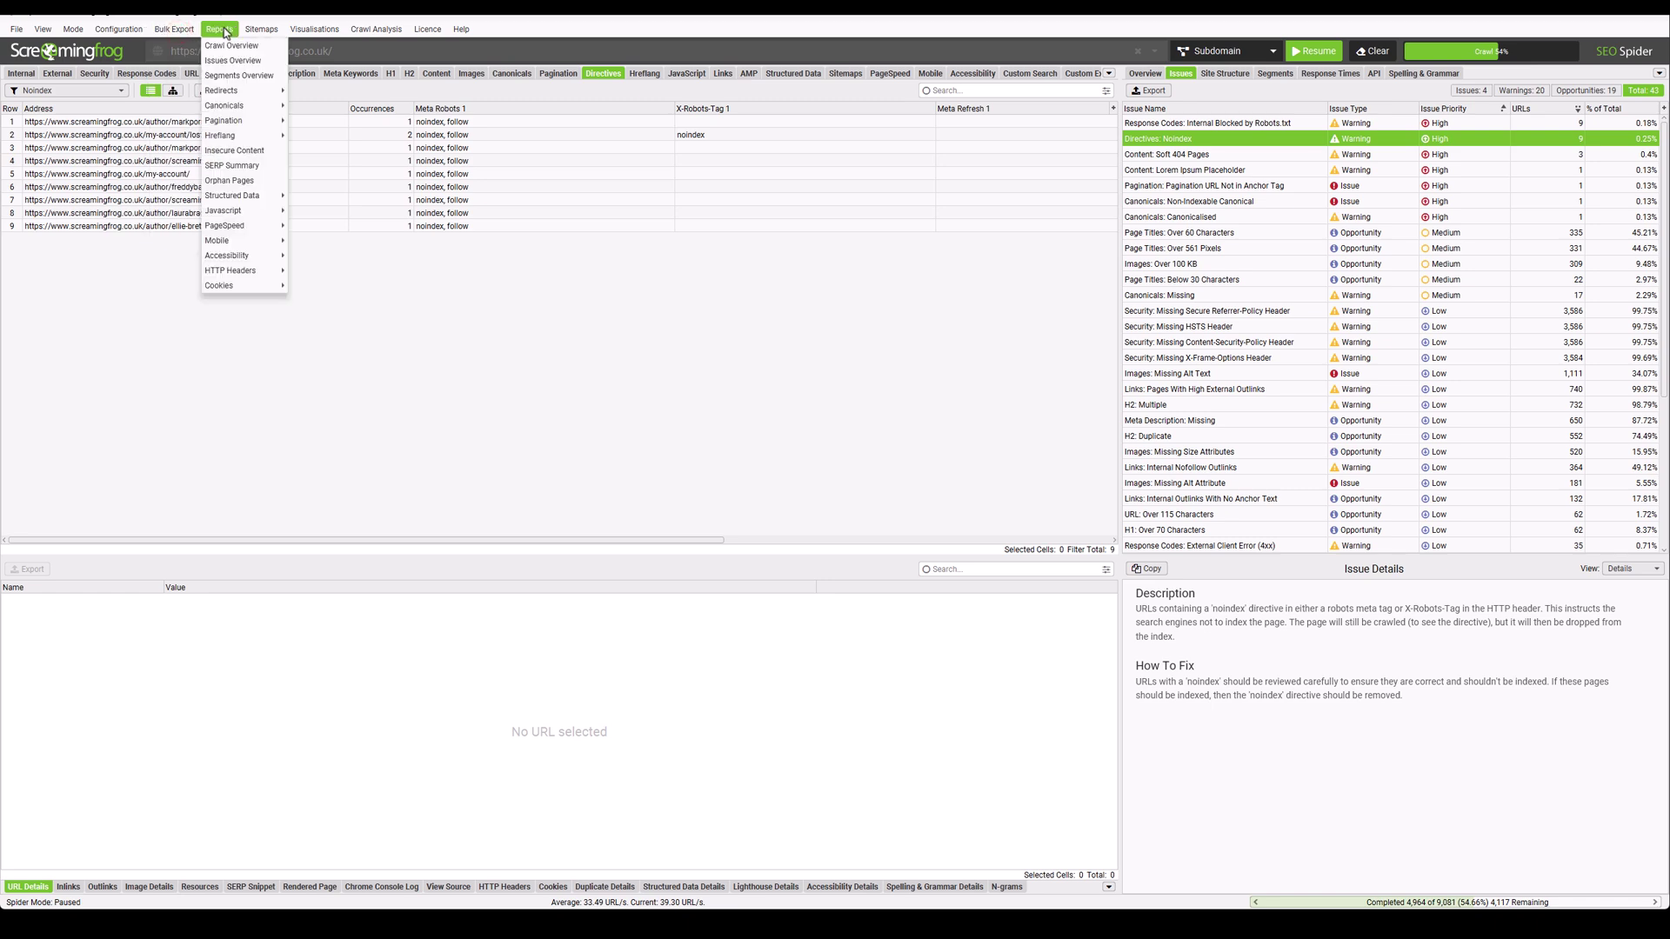
Set the Directives filter to All to show all 3,586 URLs.
left_click(53, 91)
left_click(53, 90)
left_click(55, 108)
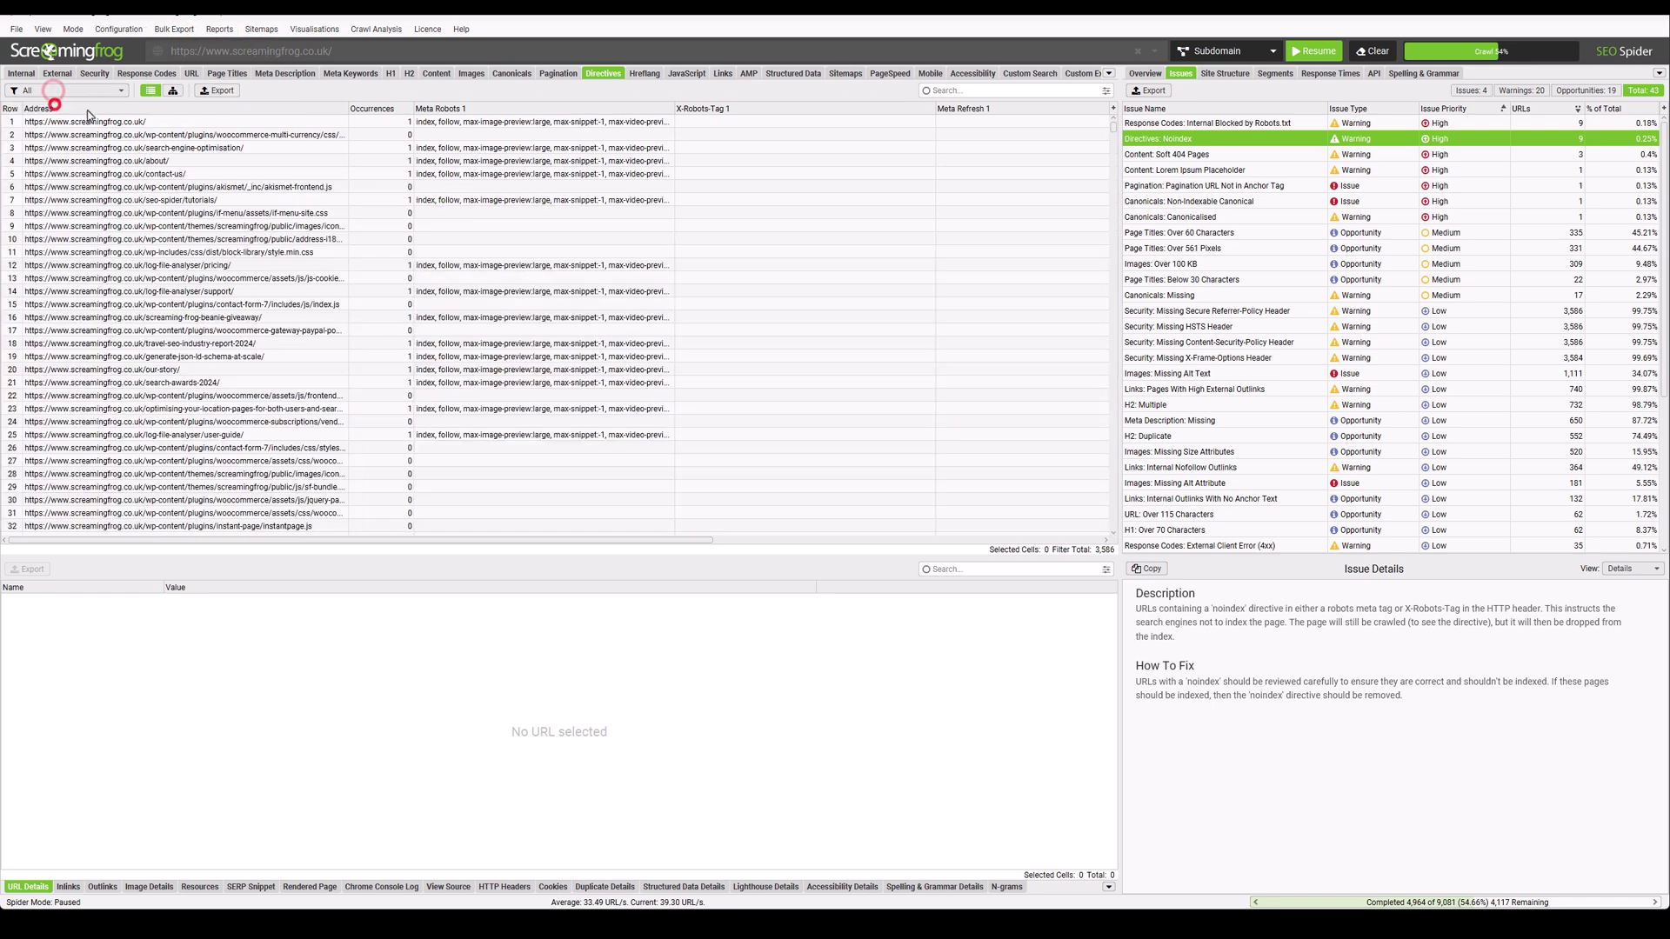
left_click(153, 75)
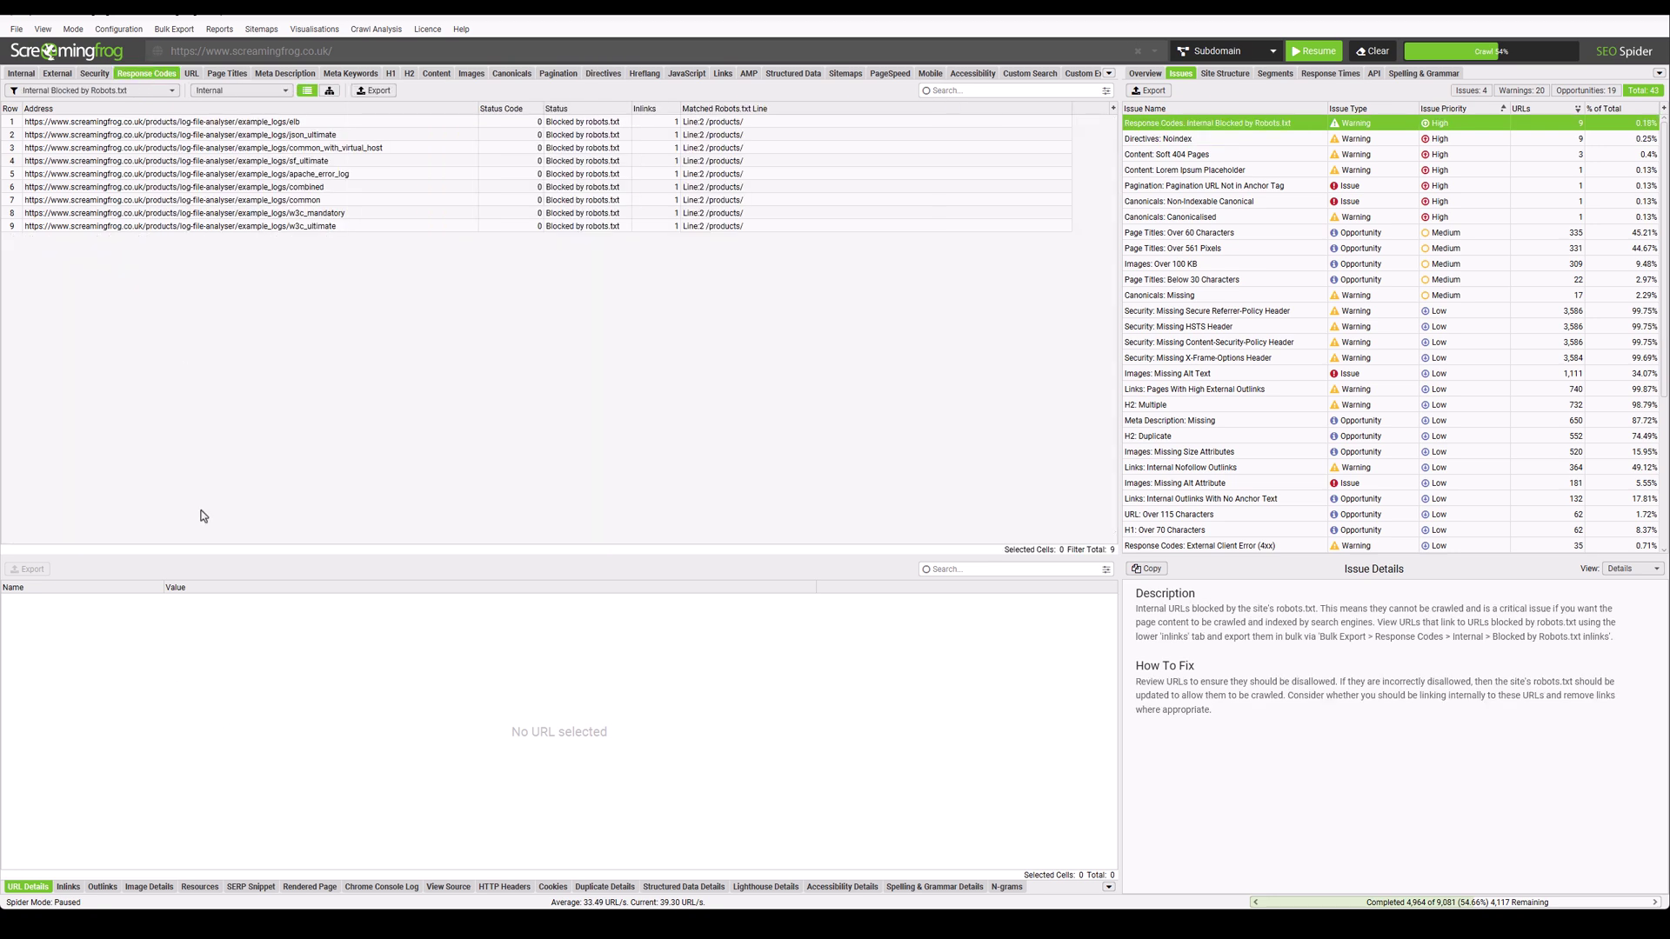
left_click(231, 92)
left_click(228, 117)
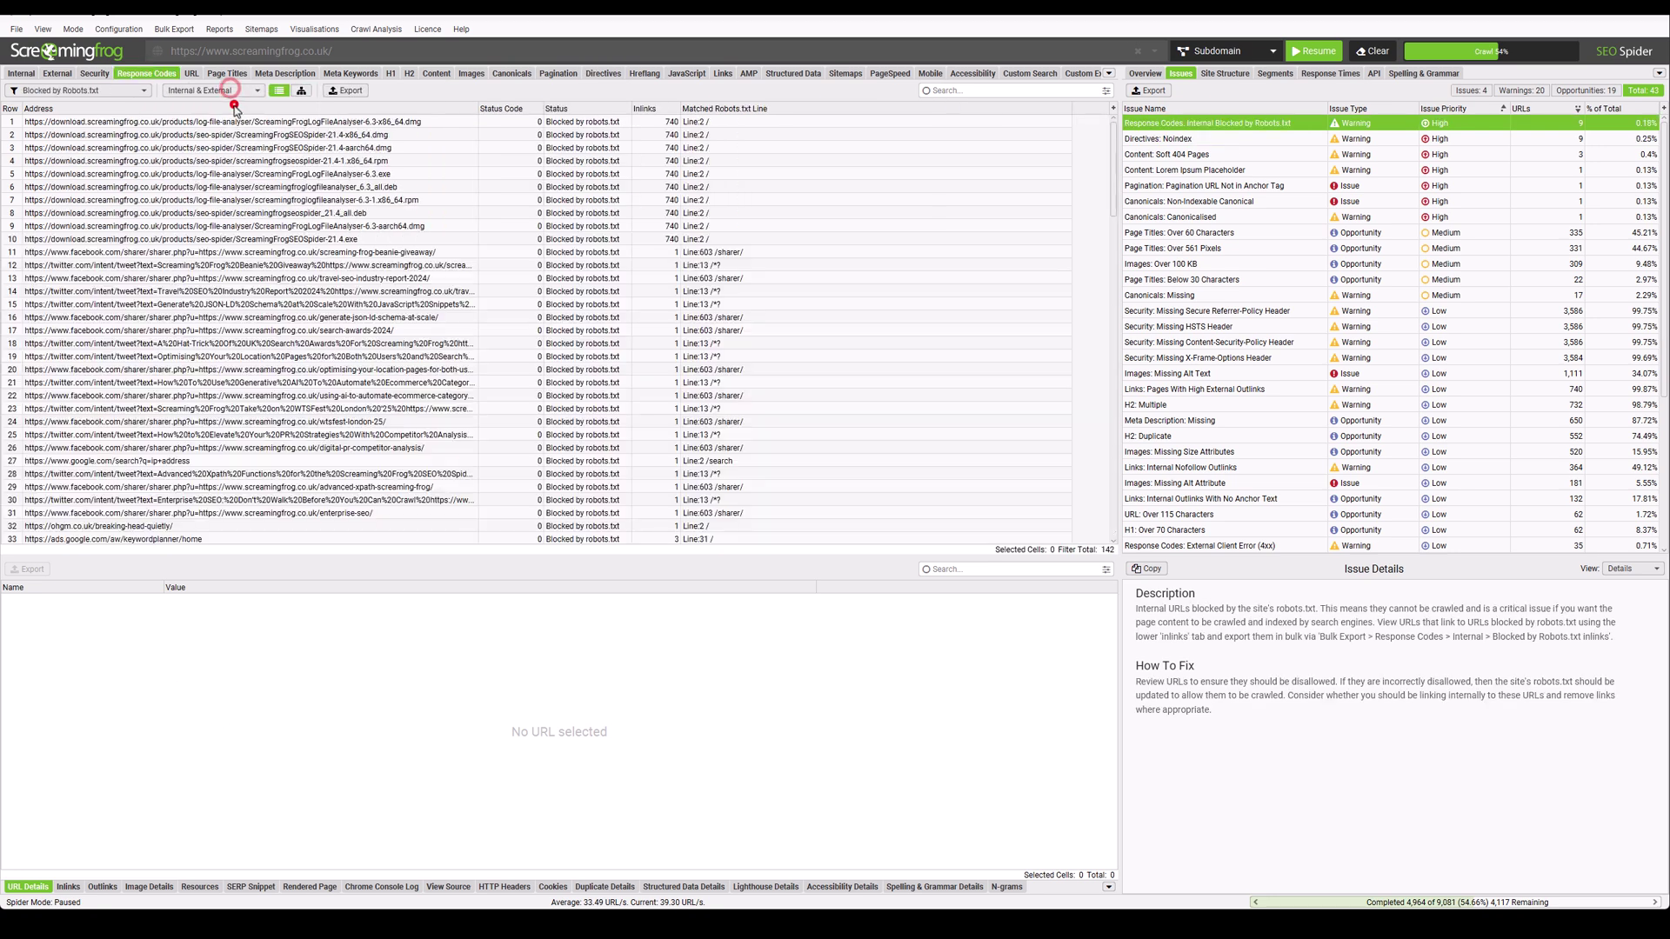
left_click(127, 98)
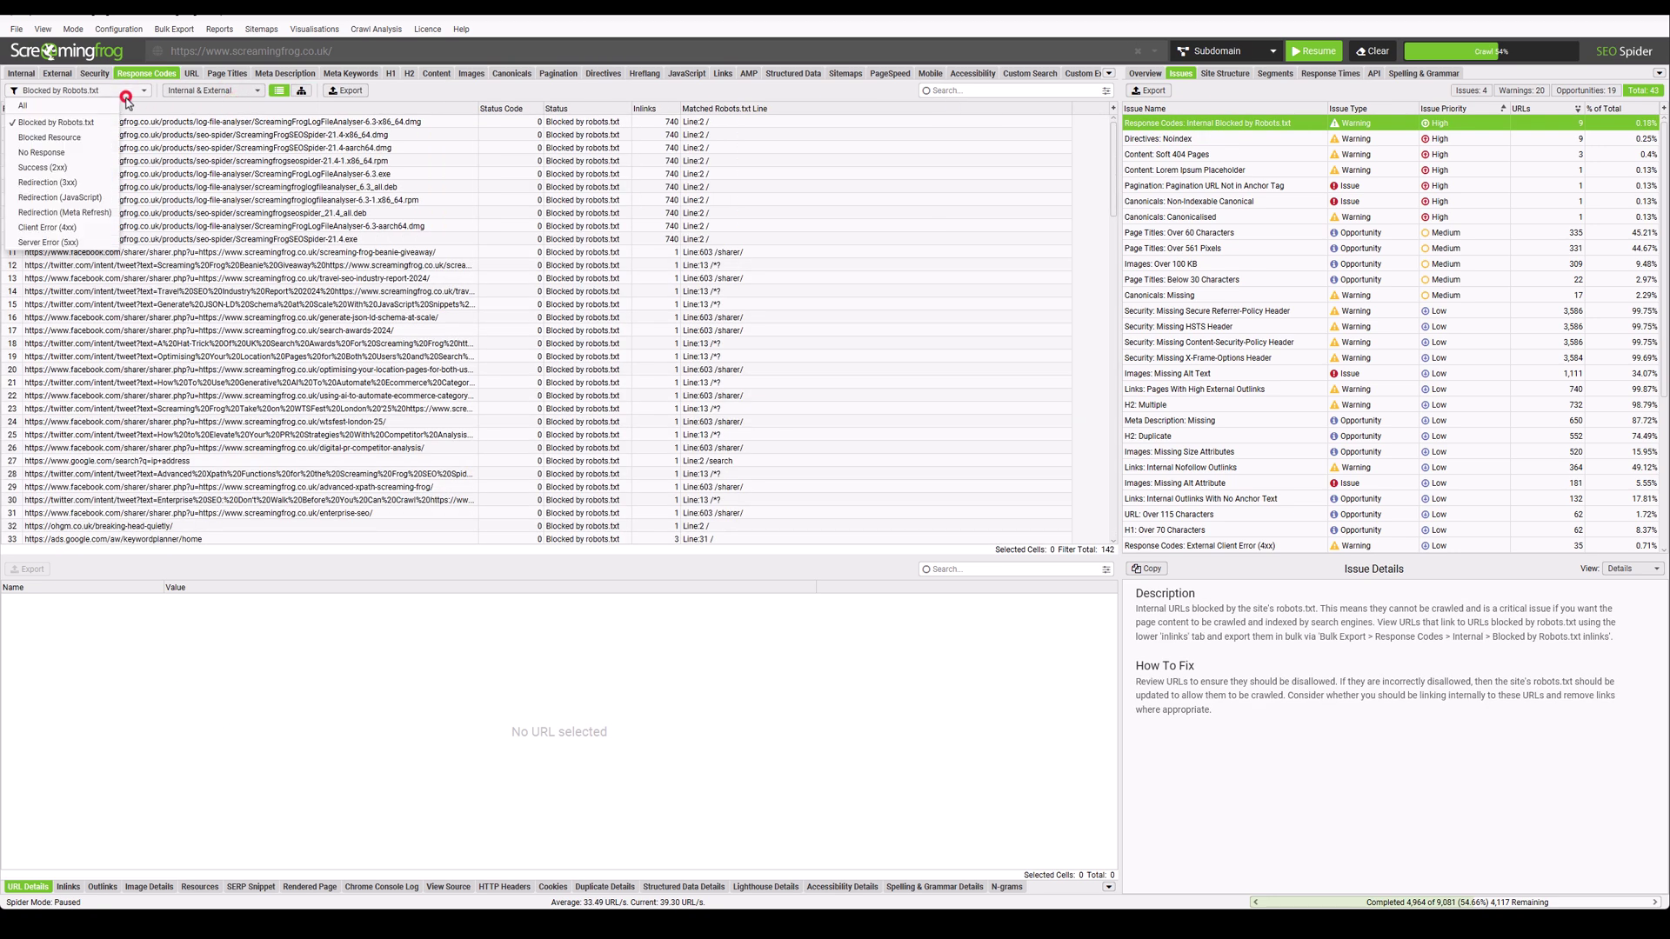
left_click(93, 231)
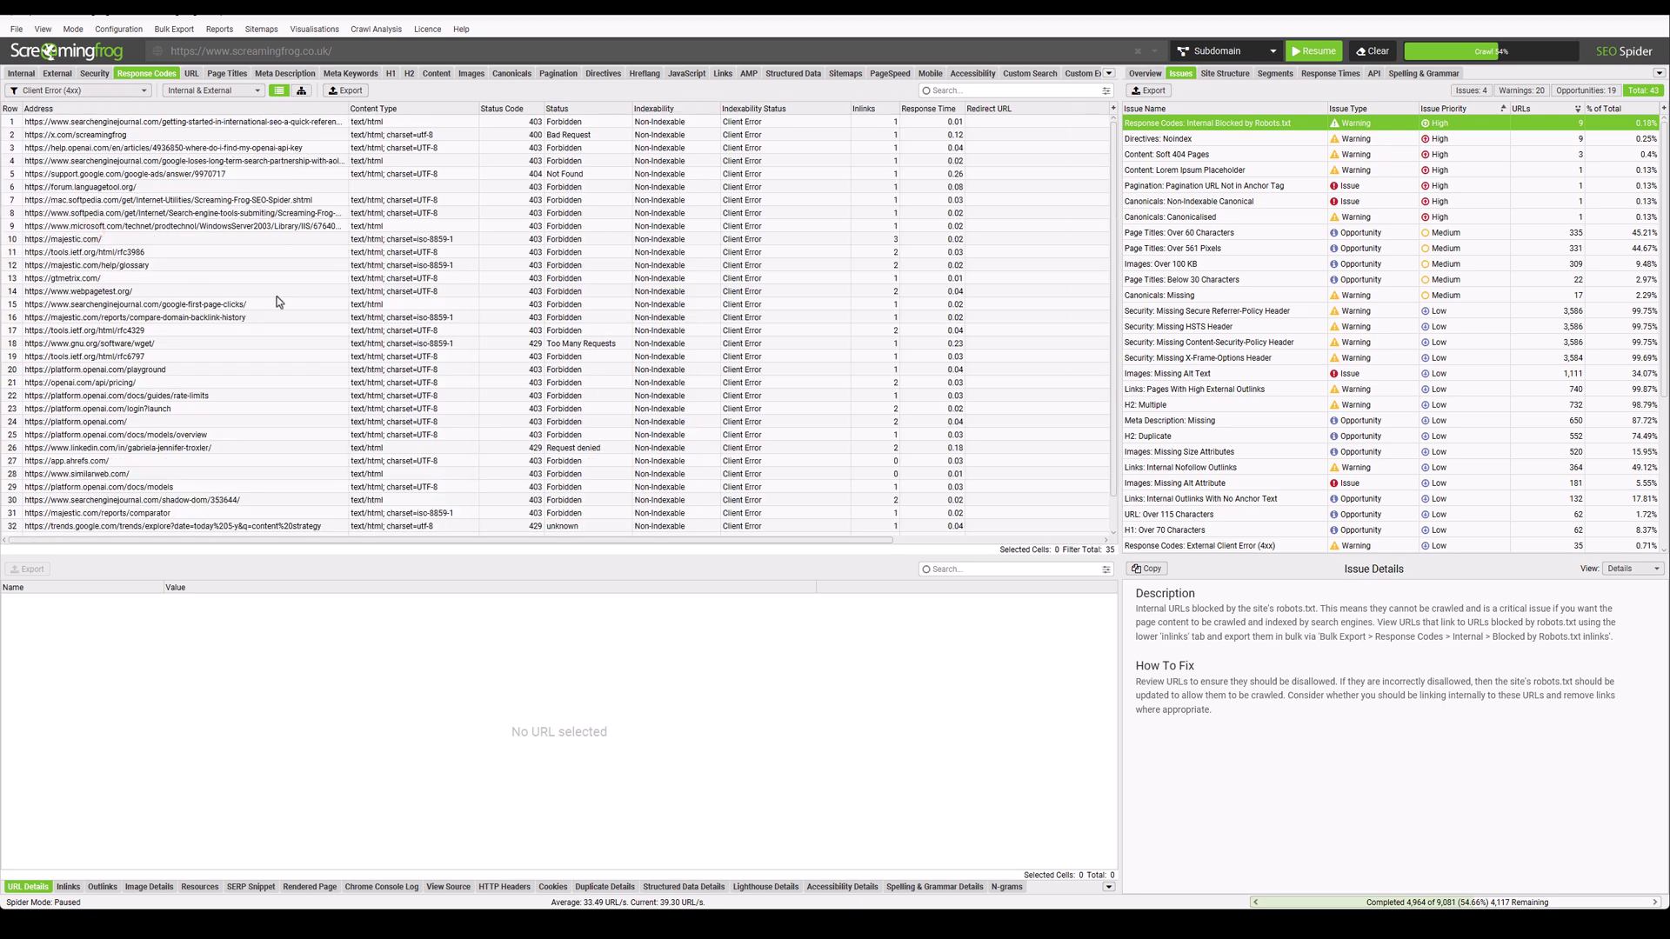
left_click(278, 176)
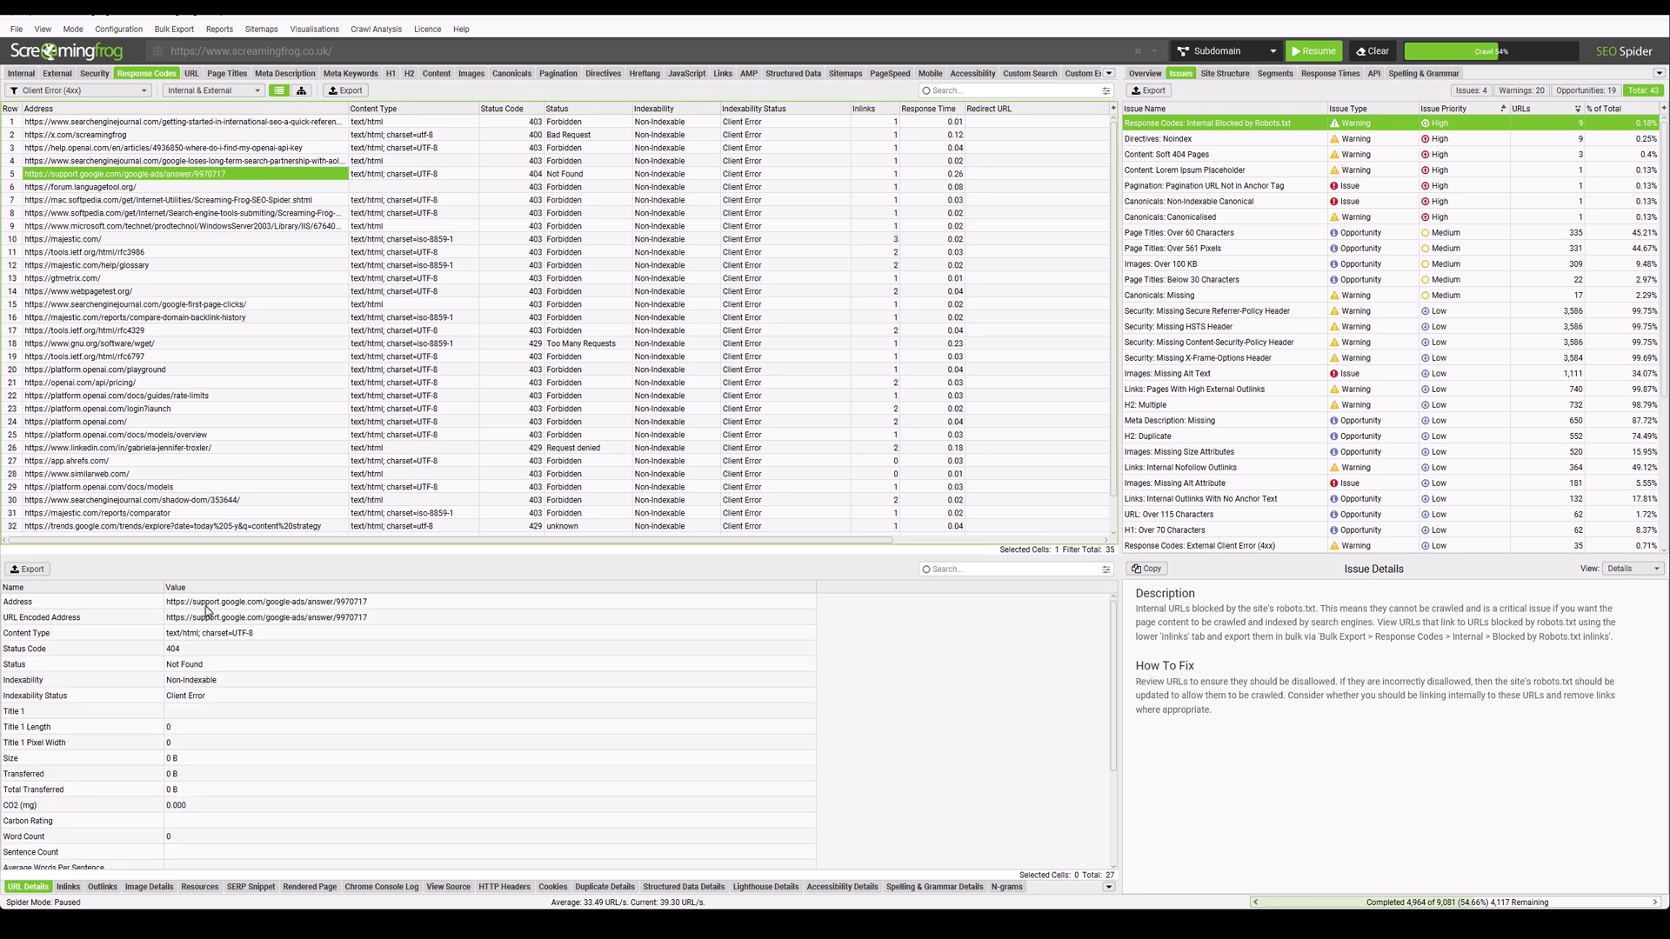
left_click(69, 888)
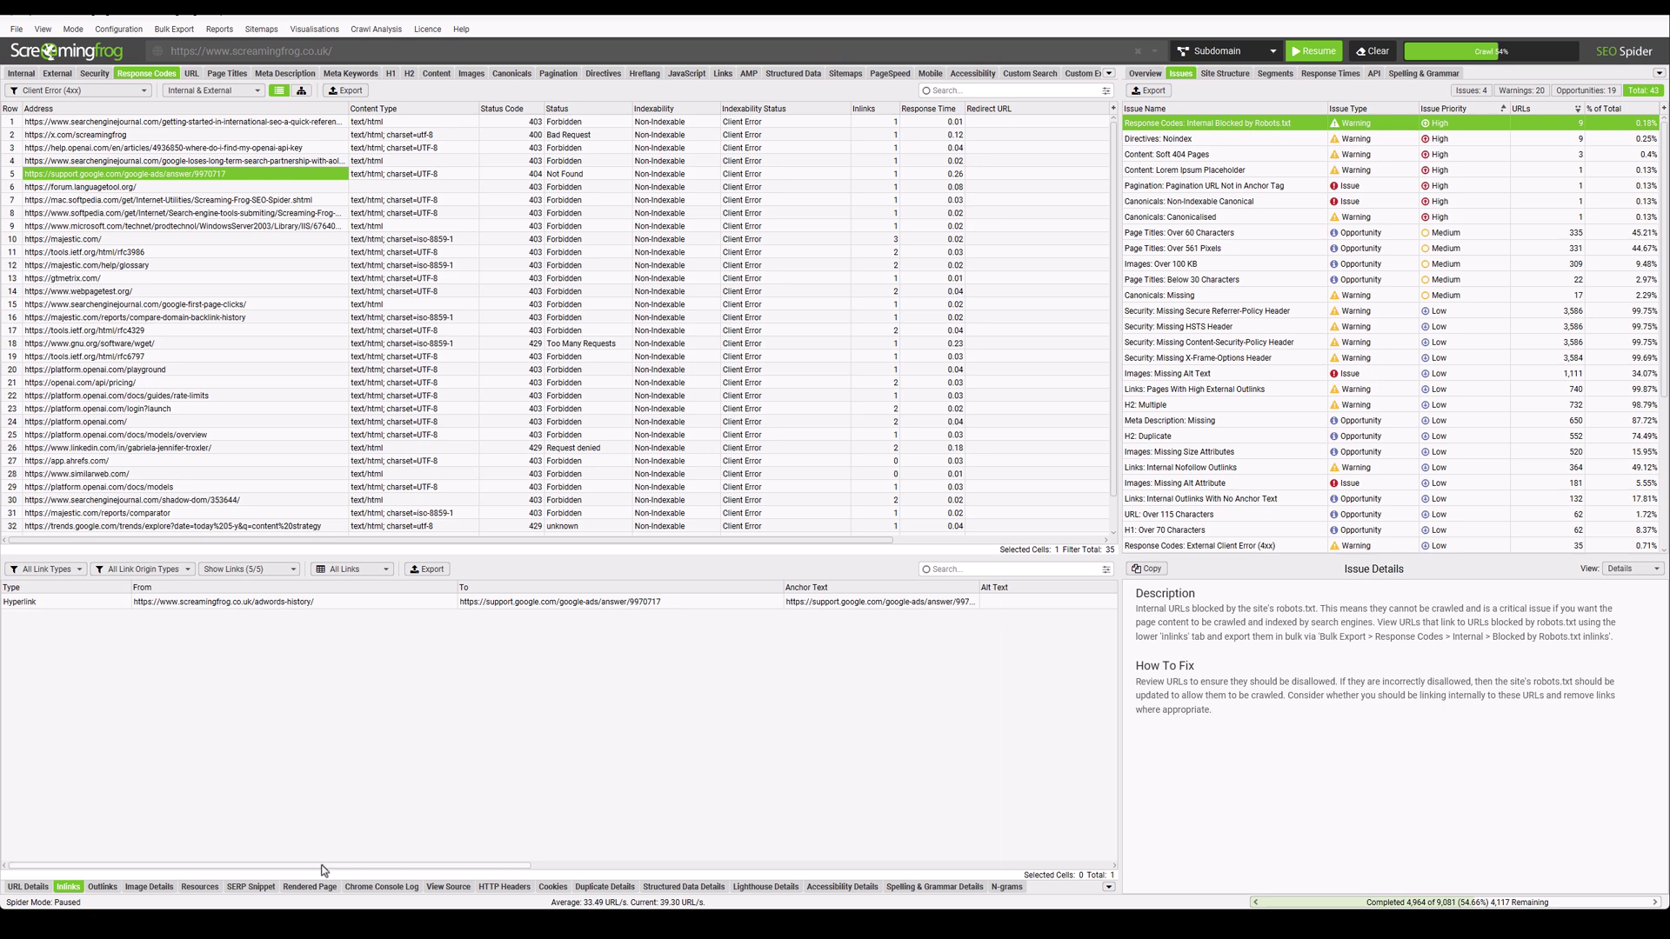
mouse_move(316, 870)
left_mouse_down()
mouse_move(911, 865)
mouse_move(293, 870)
left_mouse_up()
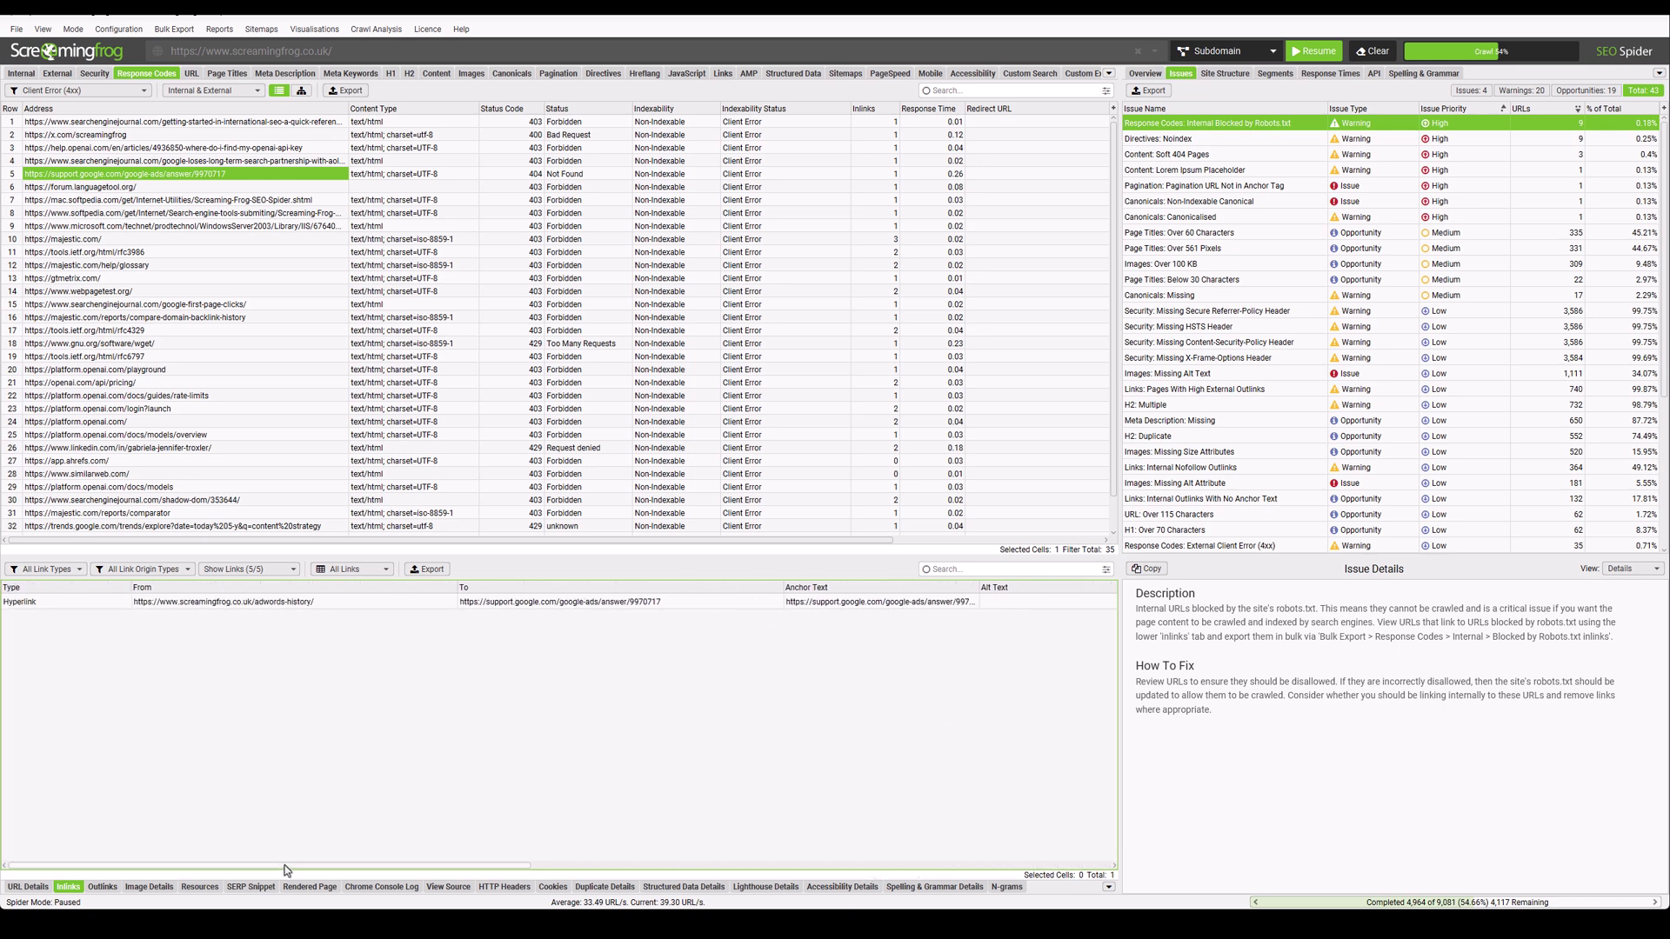
left_click(118, 29)
mouse_move(139, 63)
left_click(193, 64)
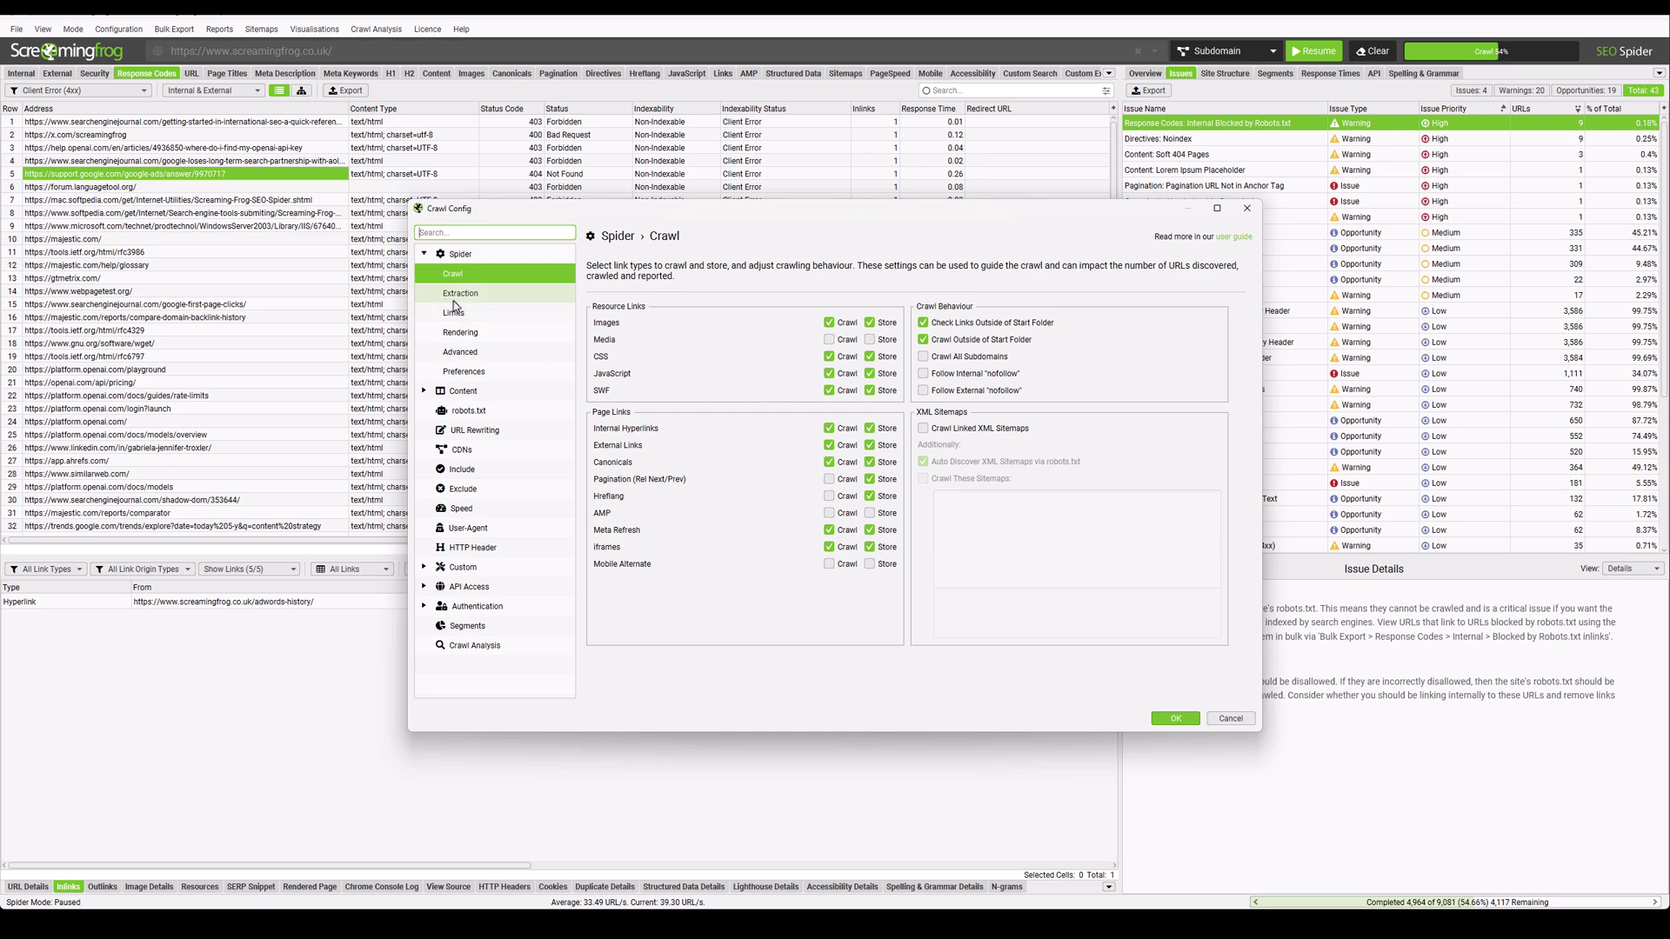
left_click(508, 296)
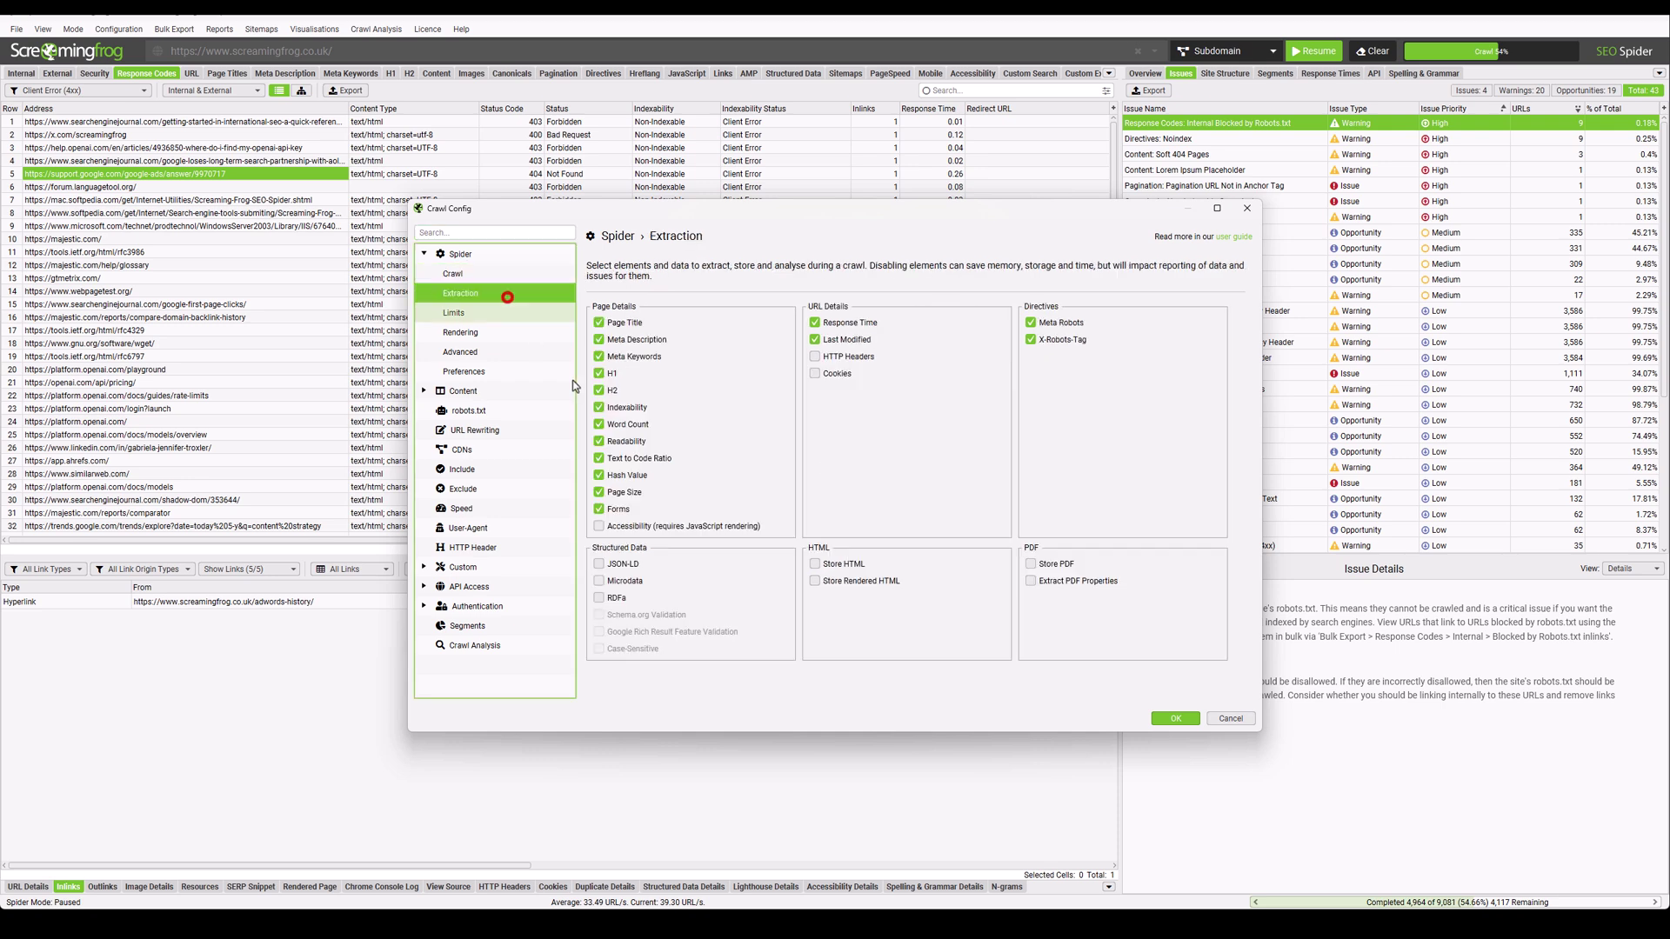
left_click(508, 336)
left_click(484, 313)
left_click(485, 334)
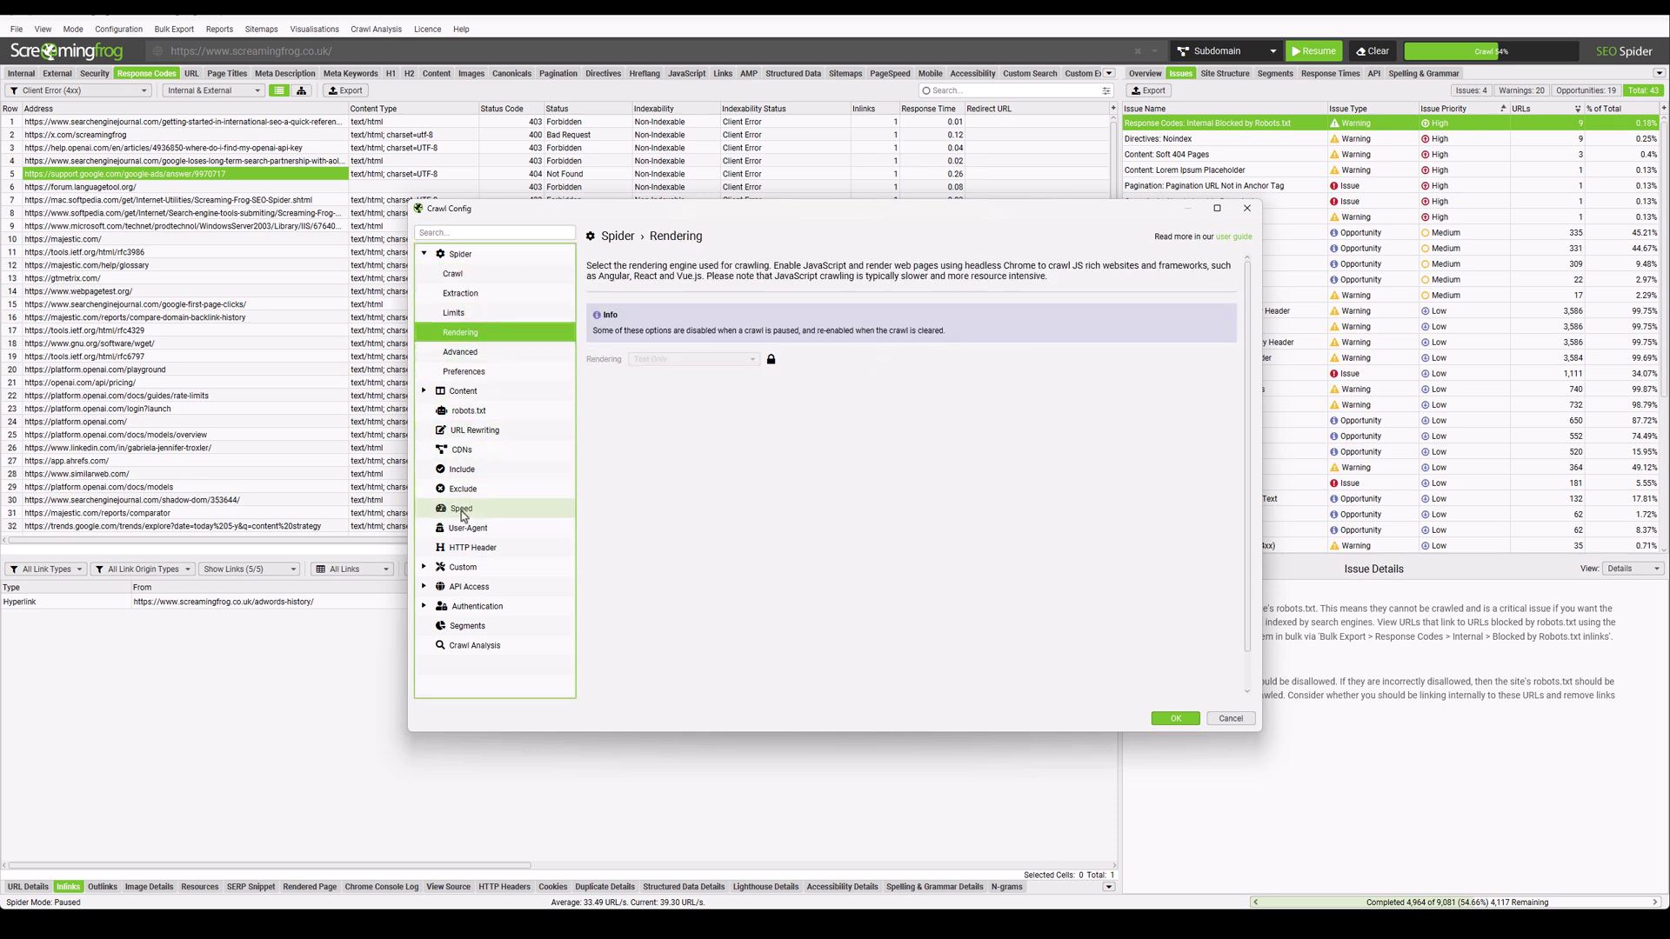
left_click(424, 586)
left_click(497, 594)
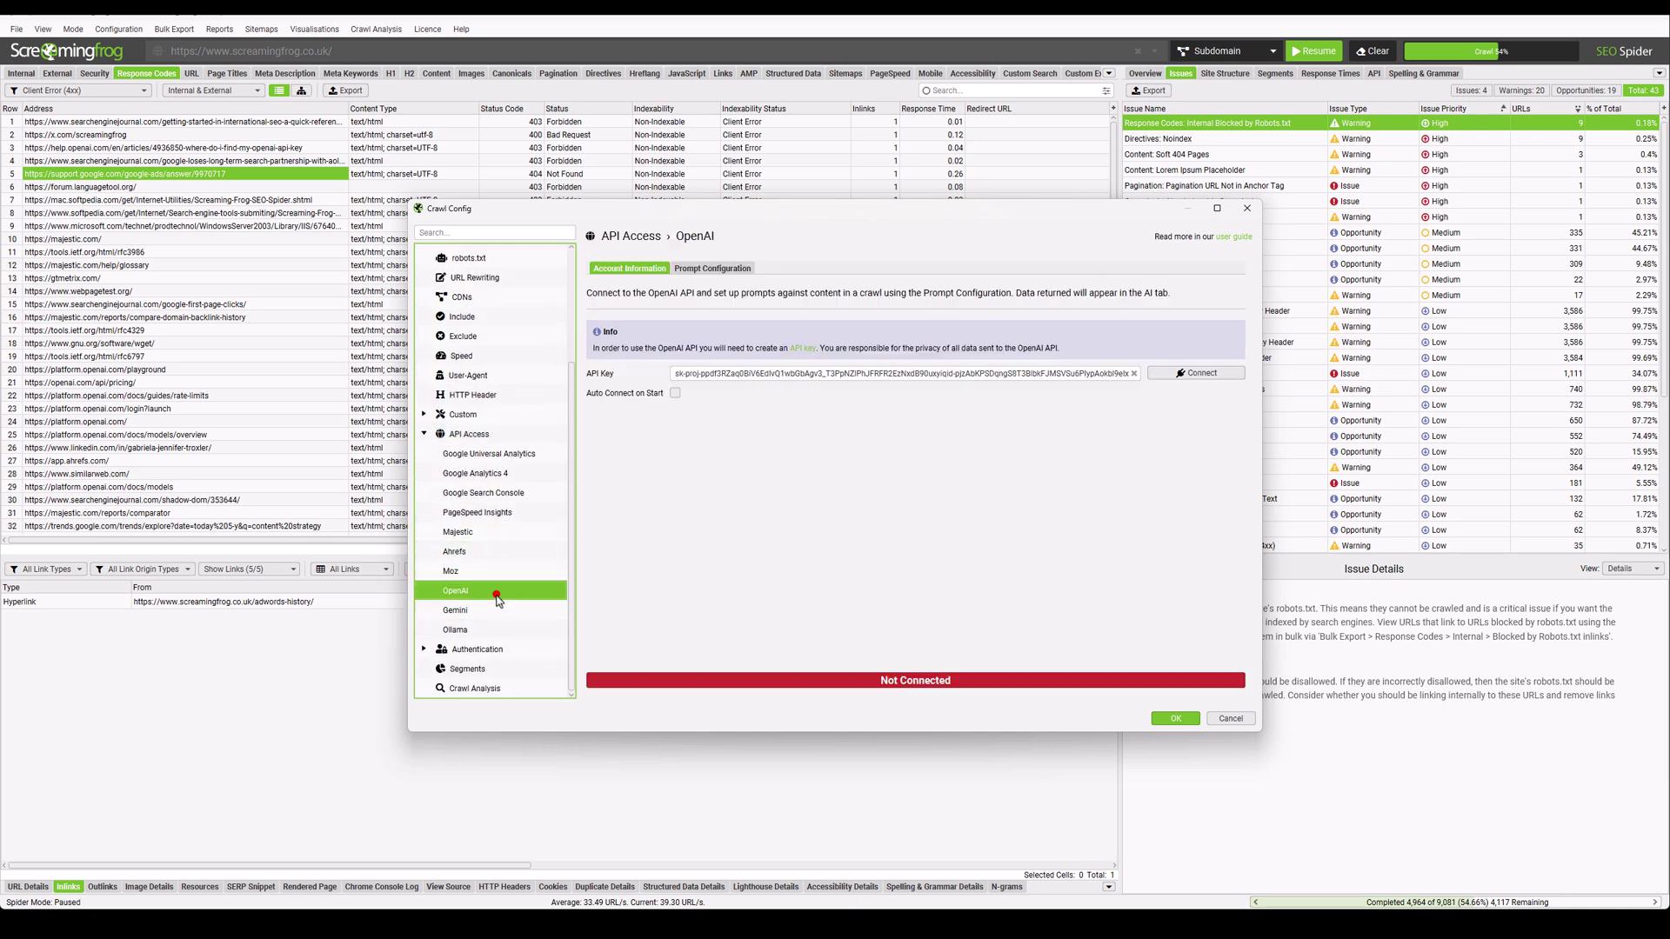
left_click(722, 269)
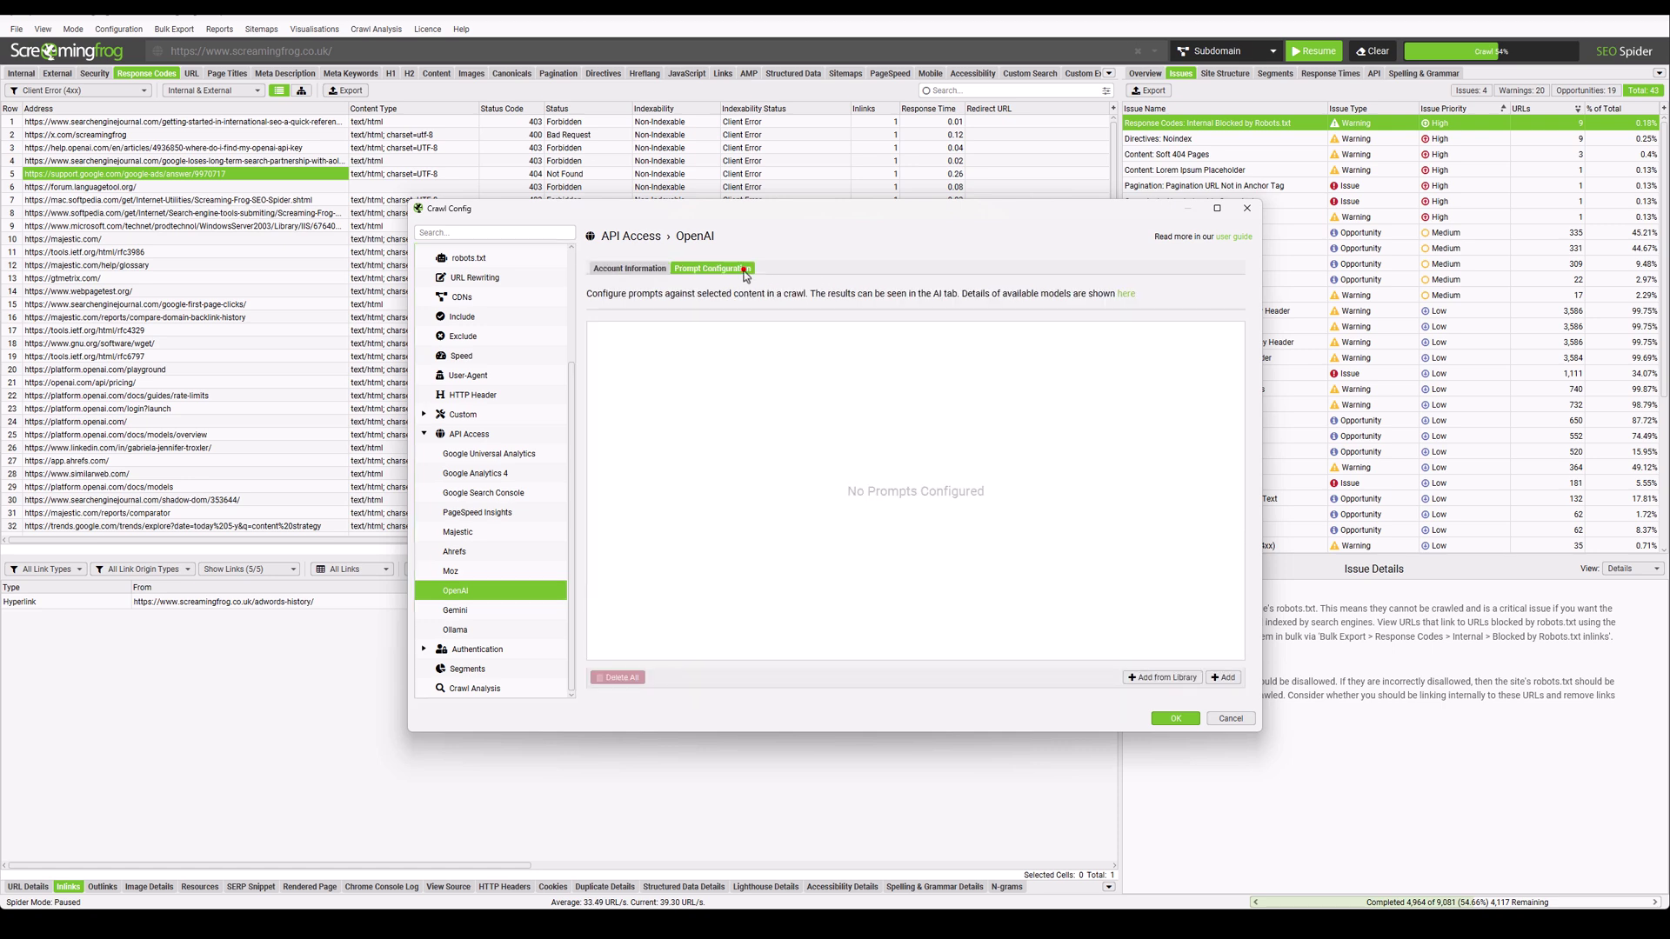
left_click(1224, 676)
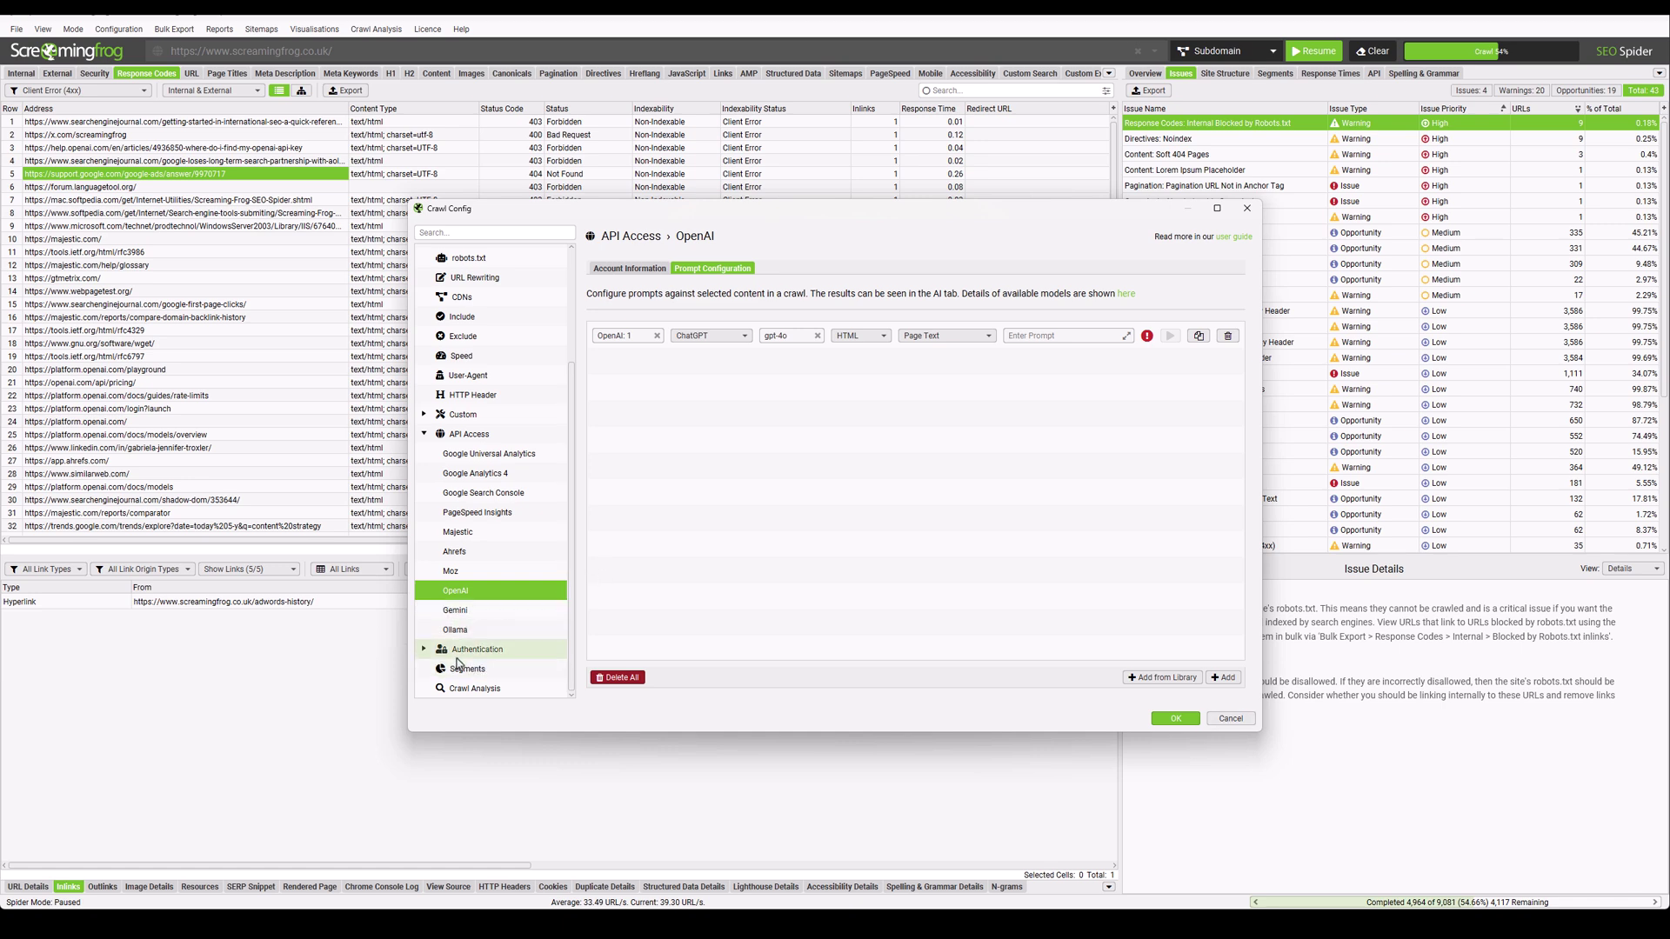
left_click(1239, 720)
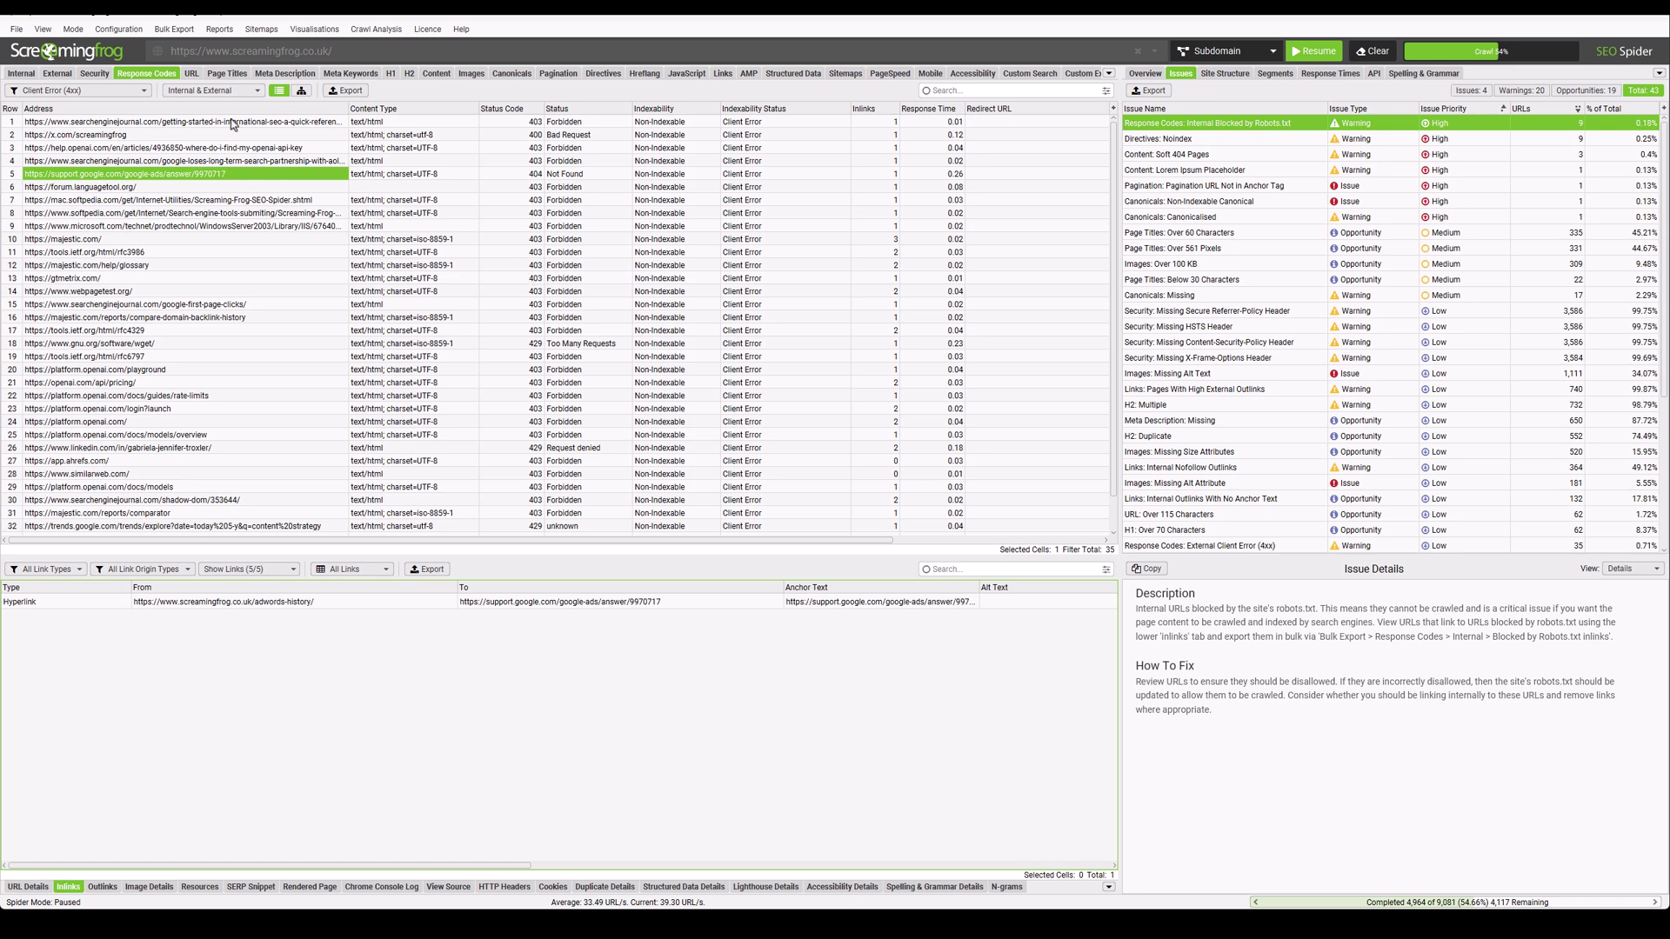
left_click(322, 32)
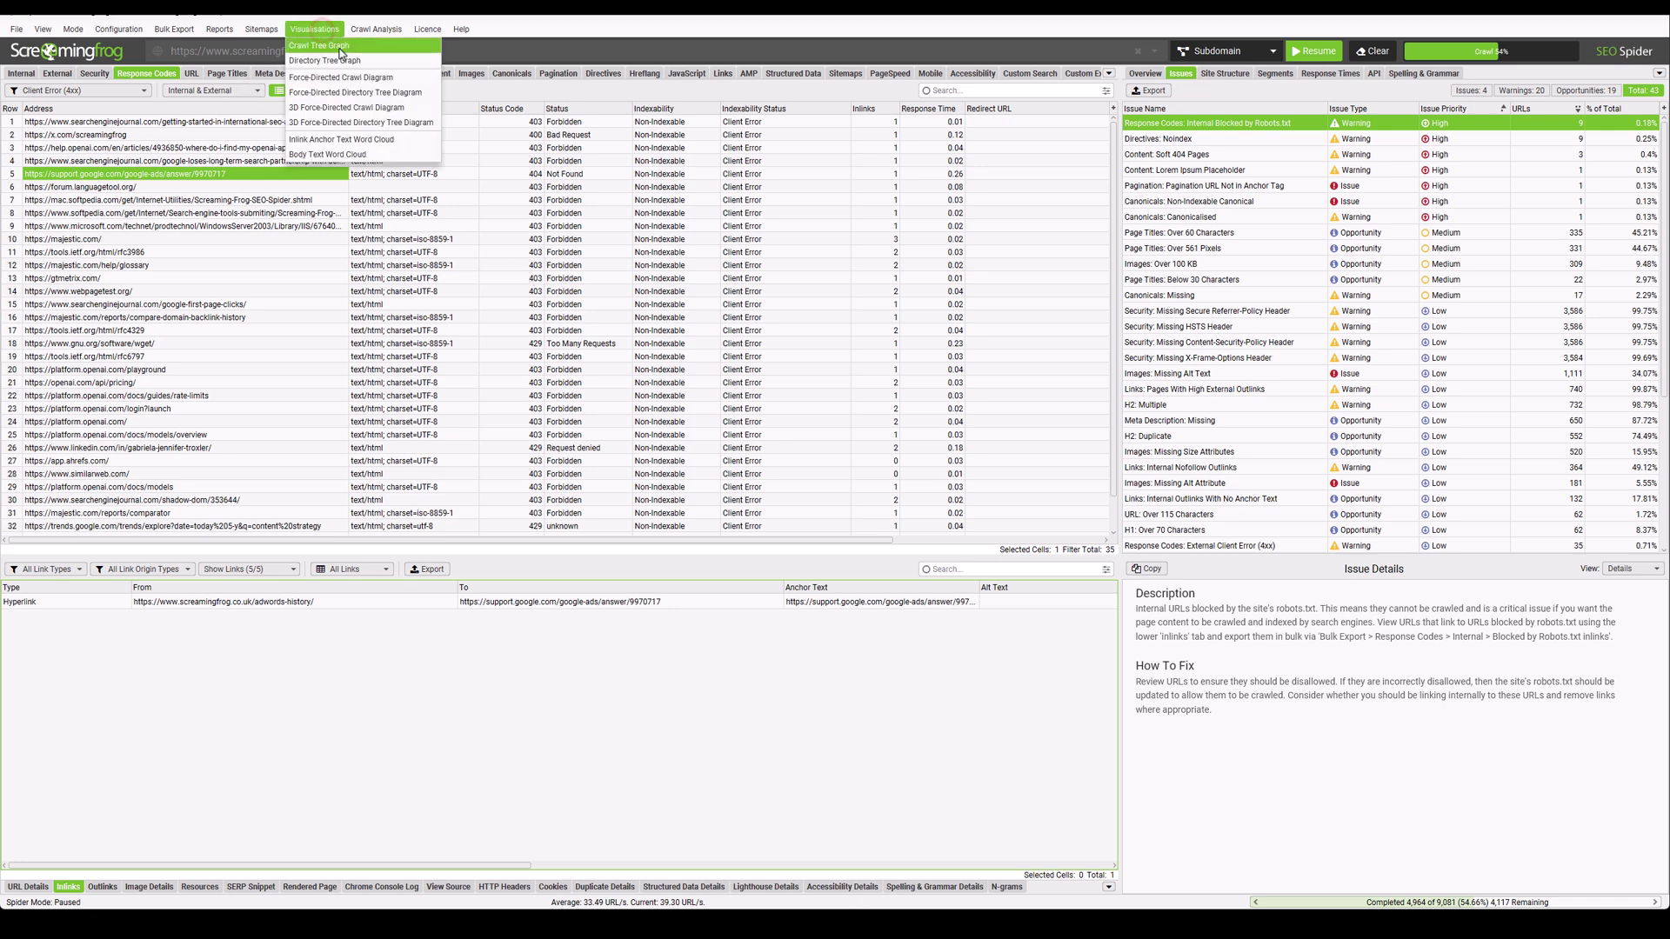
left_click(342, 60)
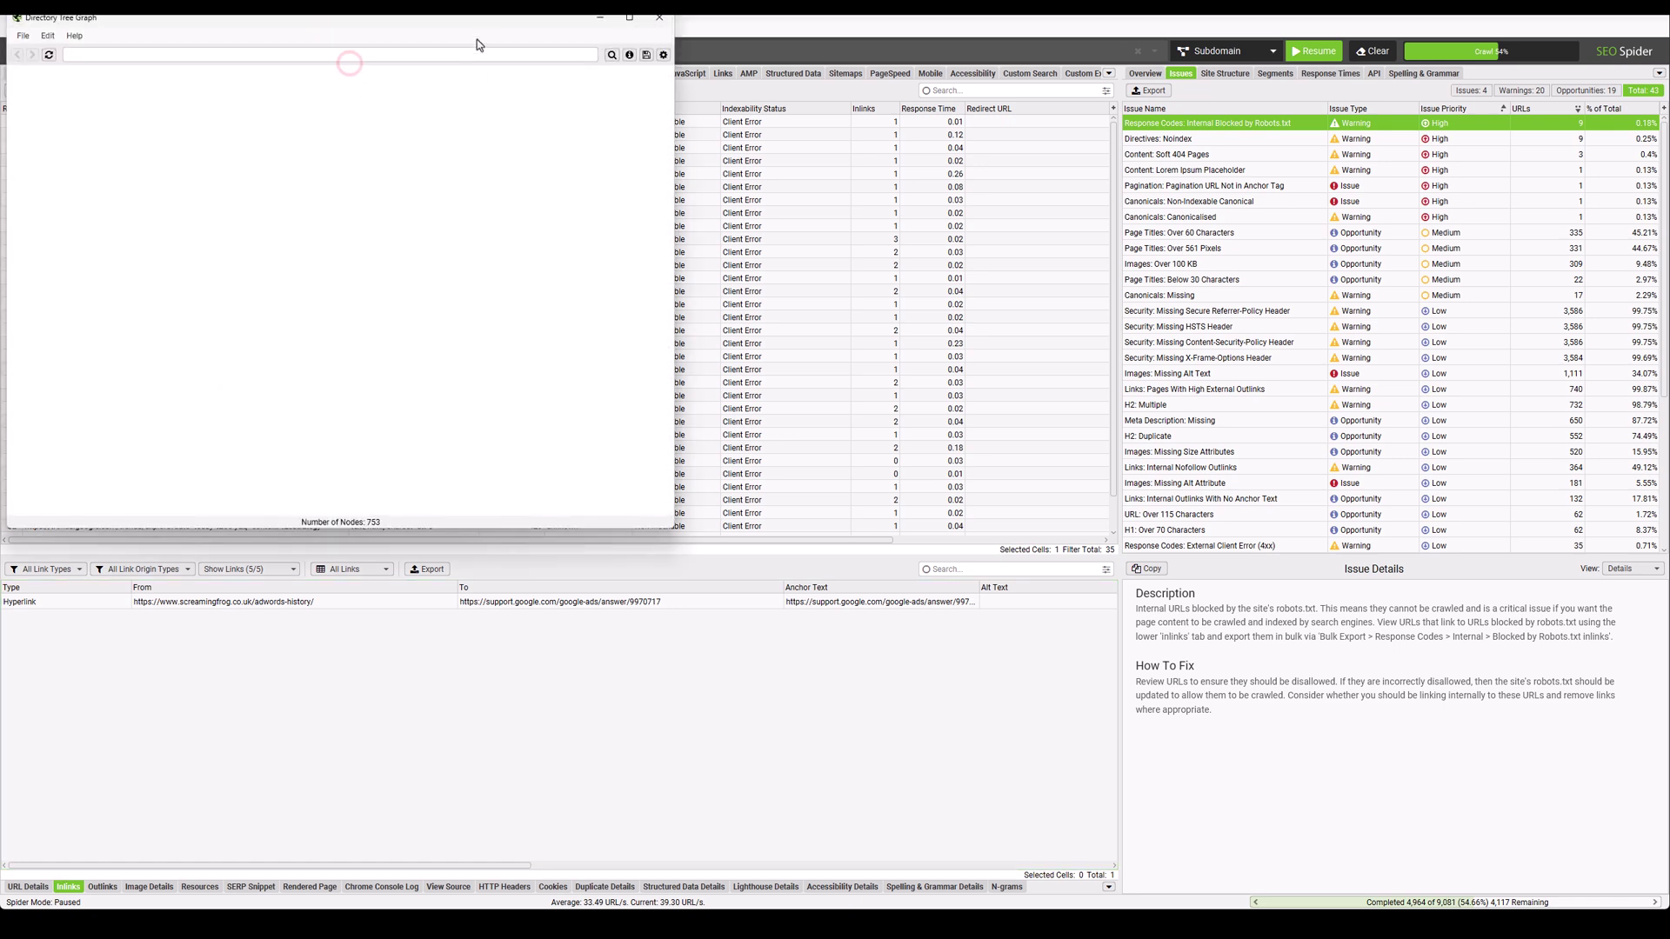
left_click_drag(485, 27, 775, 160)
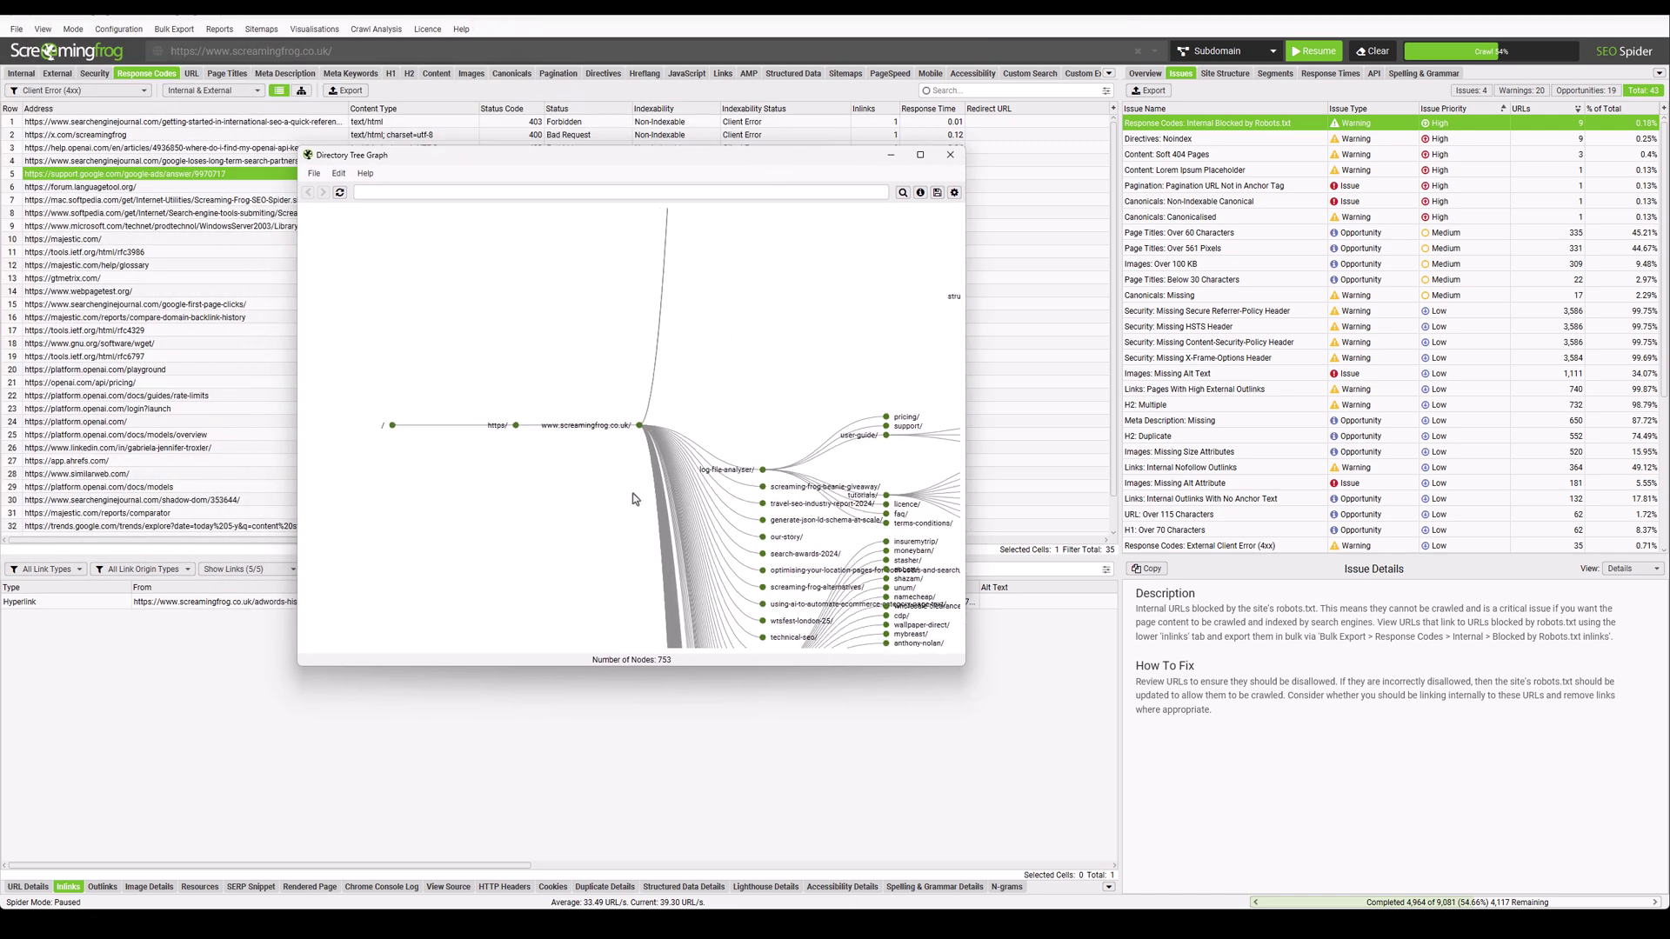
left_click(946, 161)
left_click(299, 29)
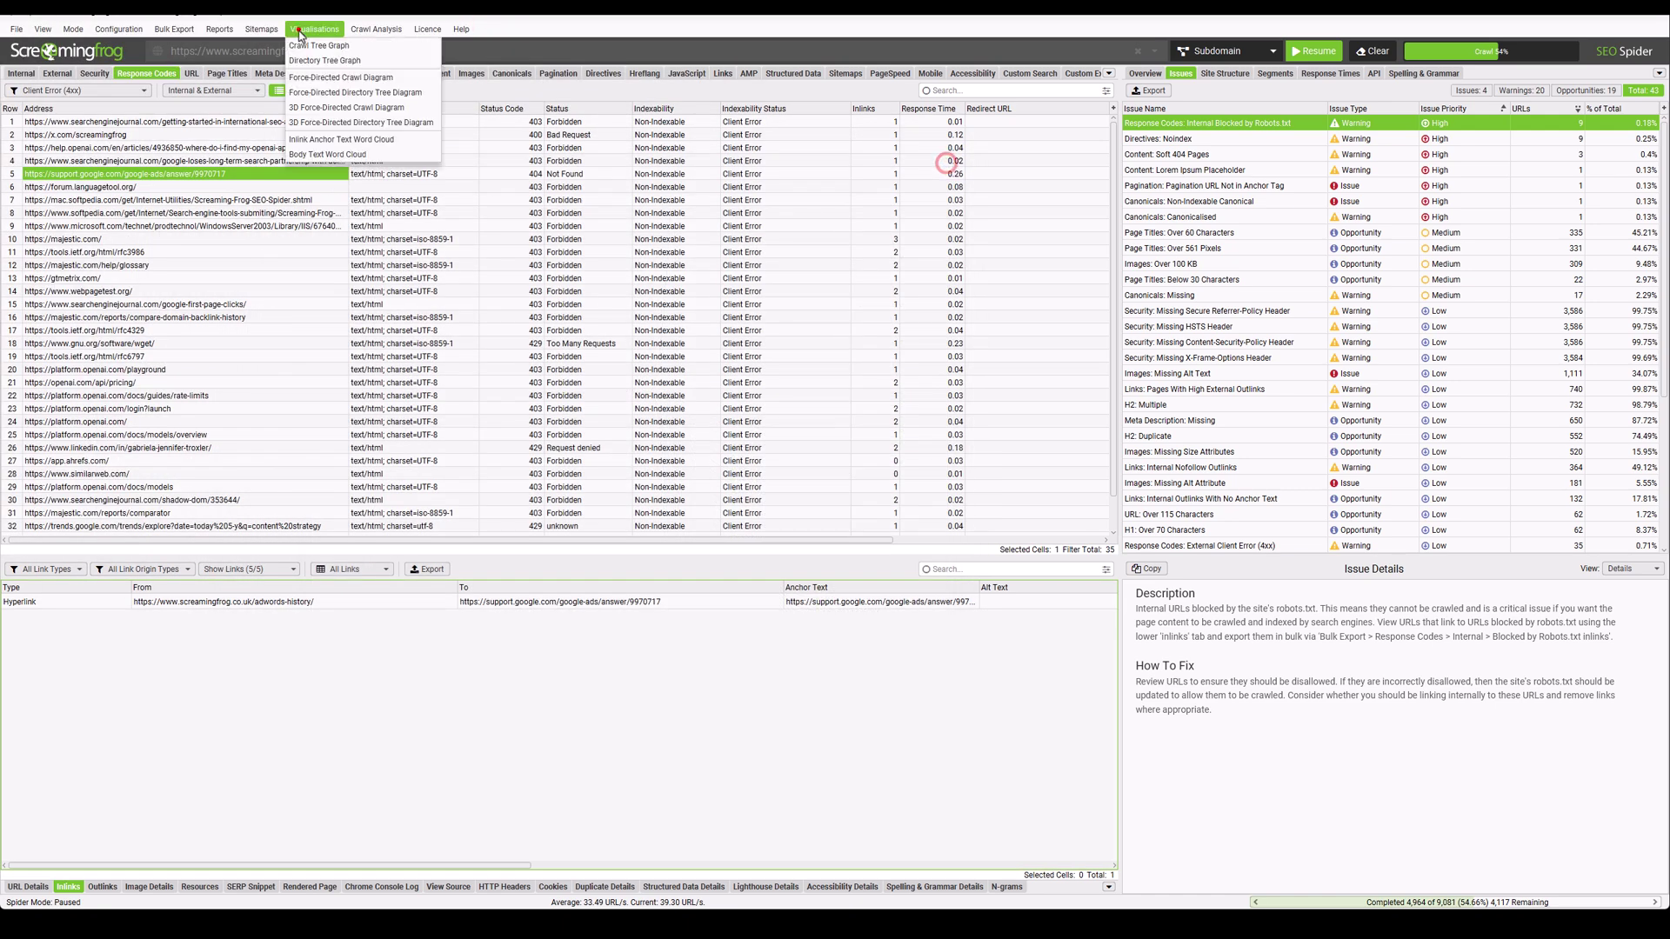
left_click(343, 94)
left_click_drag(428, 23, 837, 211)
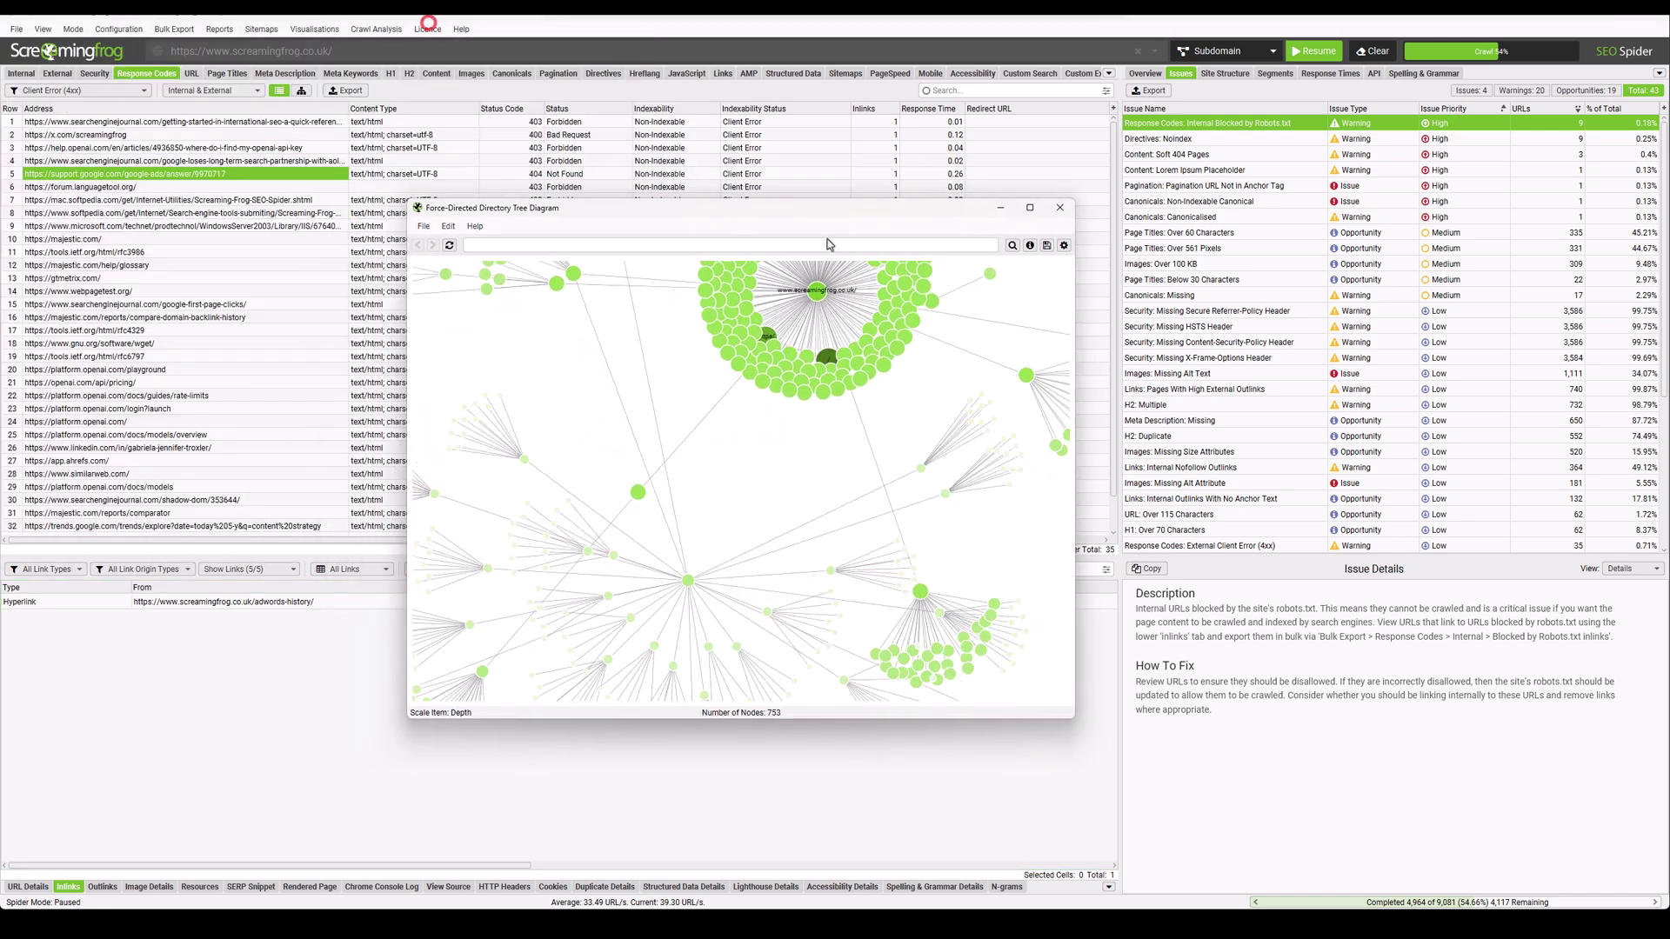
scroll(825, 351, "down", 5)
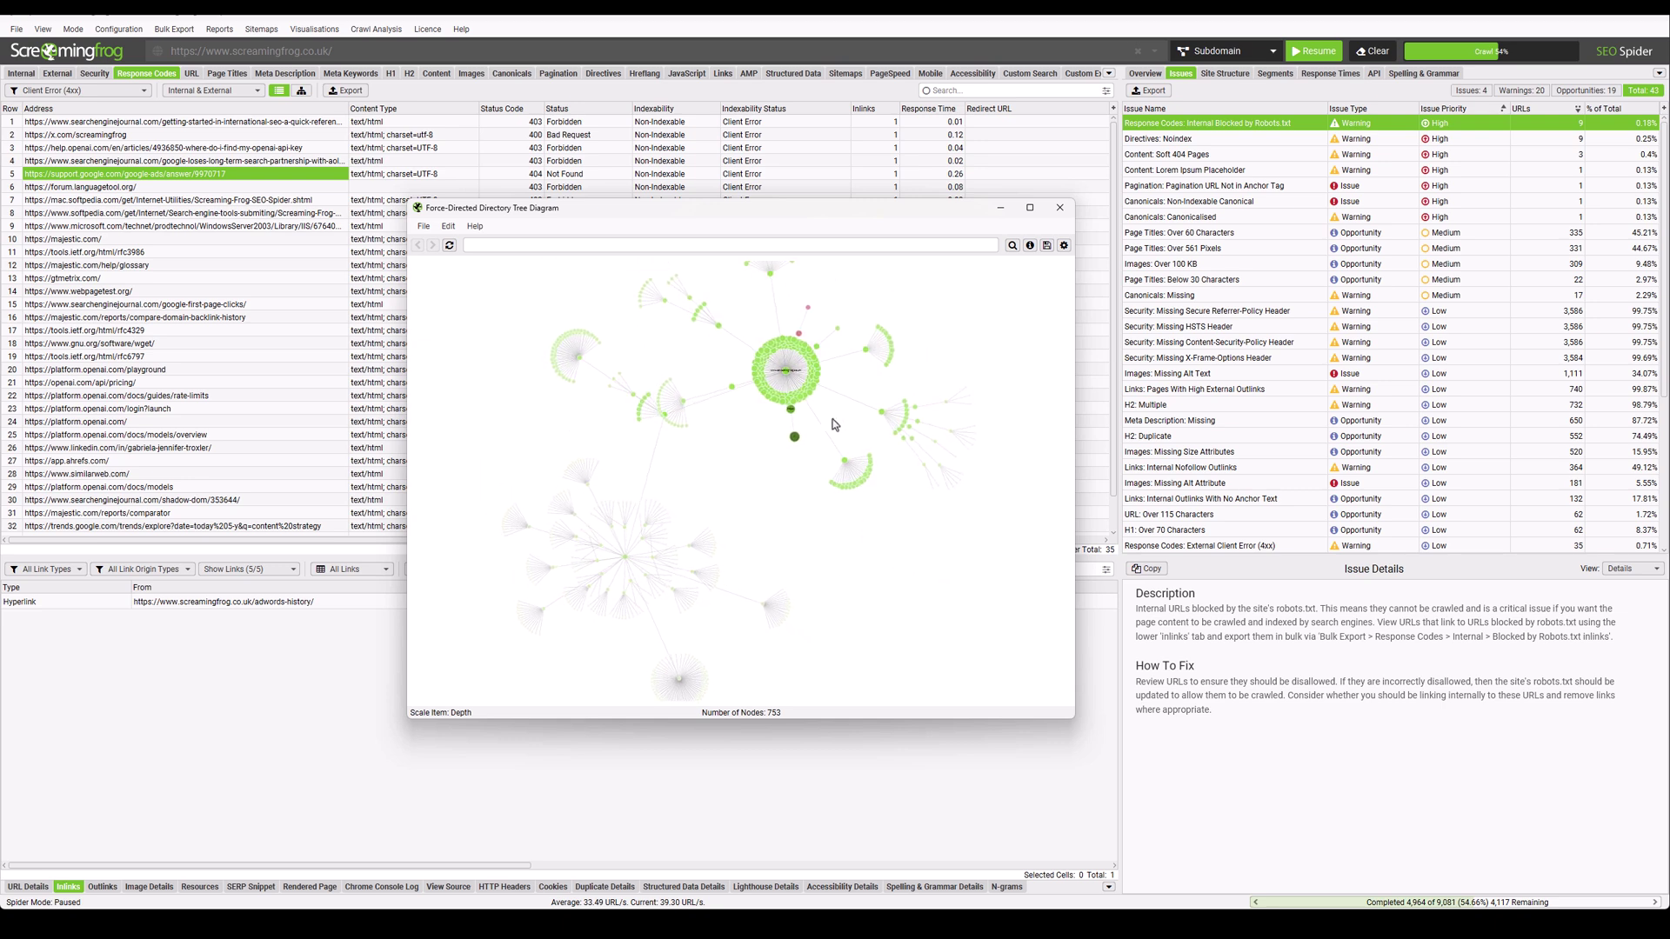
left_click(1059, 208)
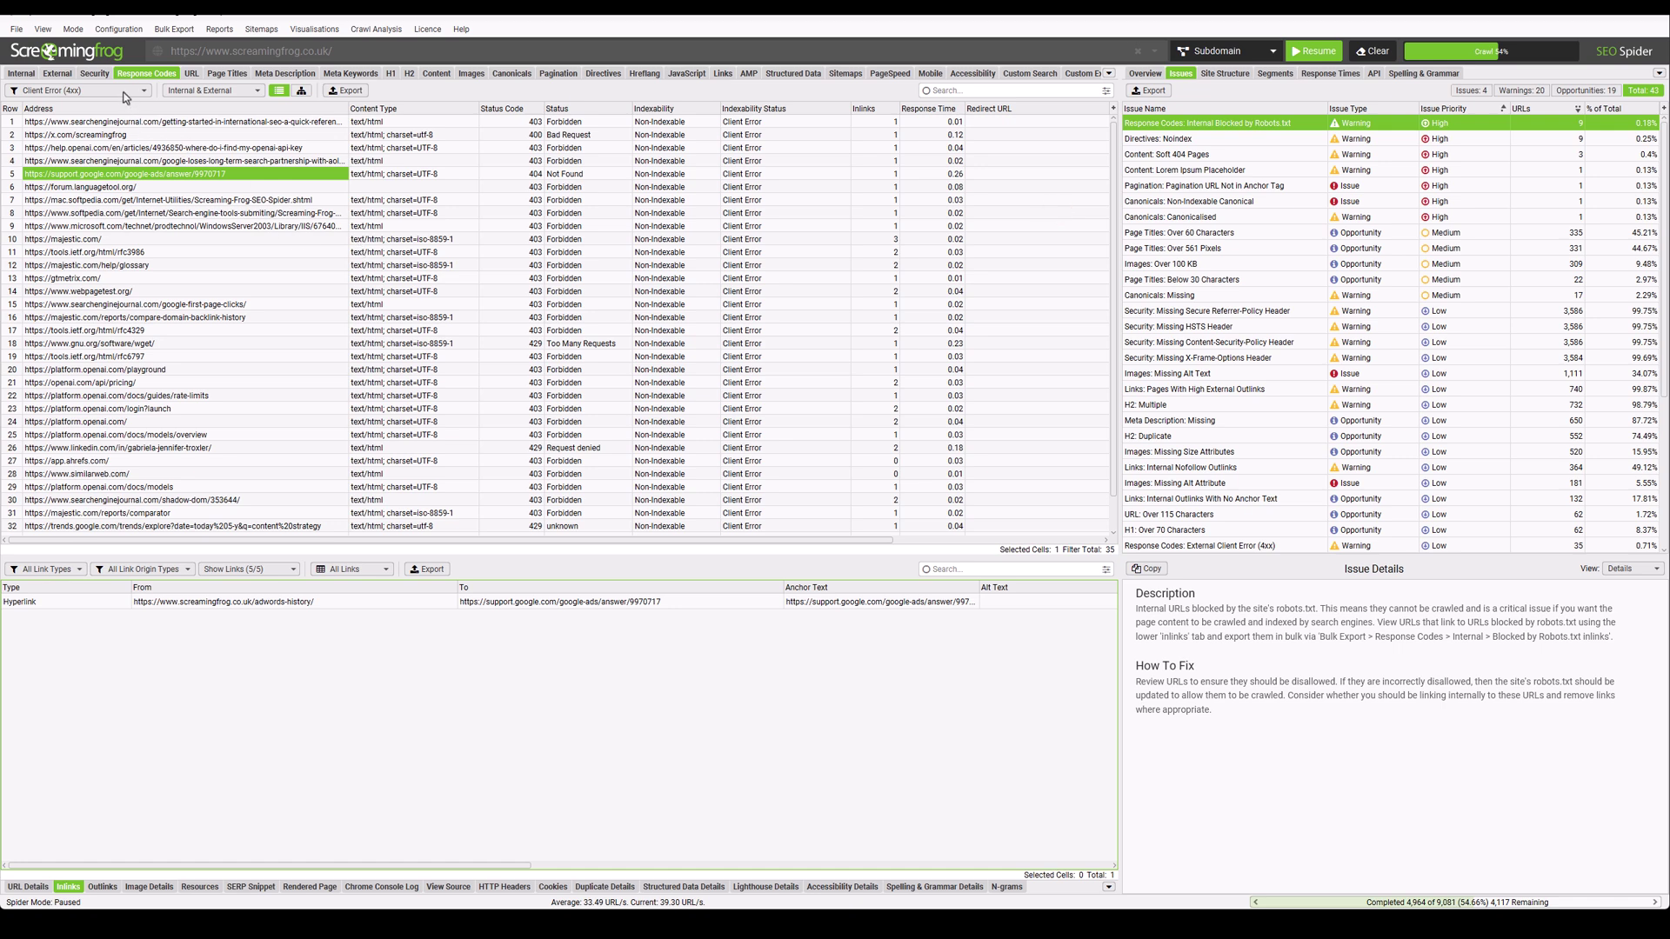
Switch the spider to Compare mode and confirm the mode change.
left_click(77, 31)
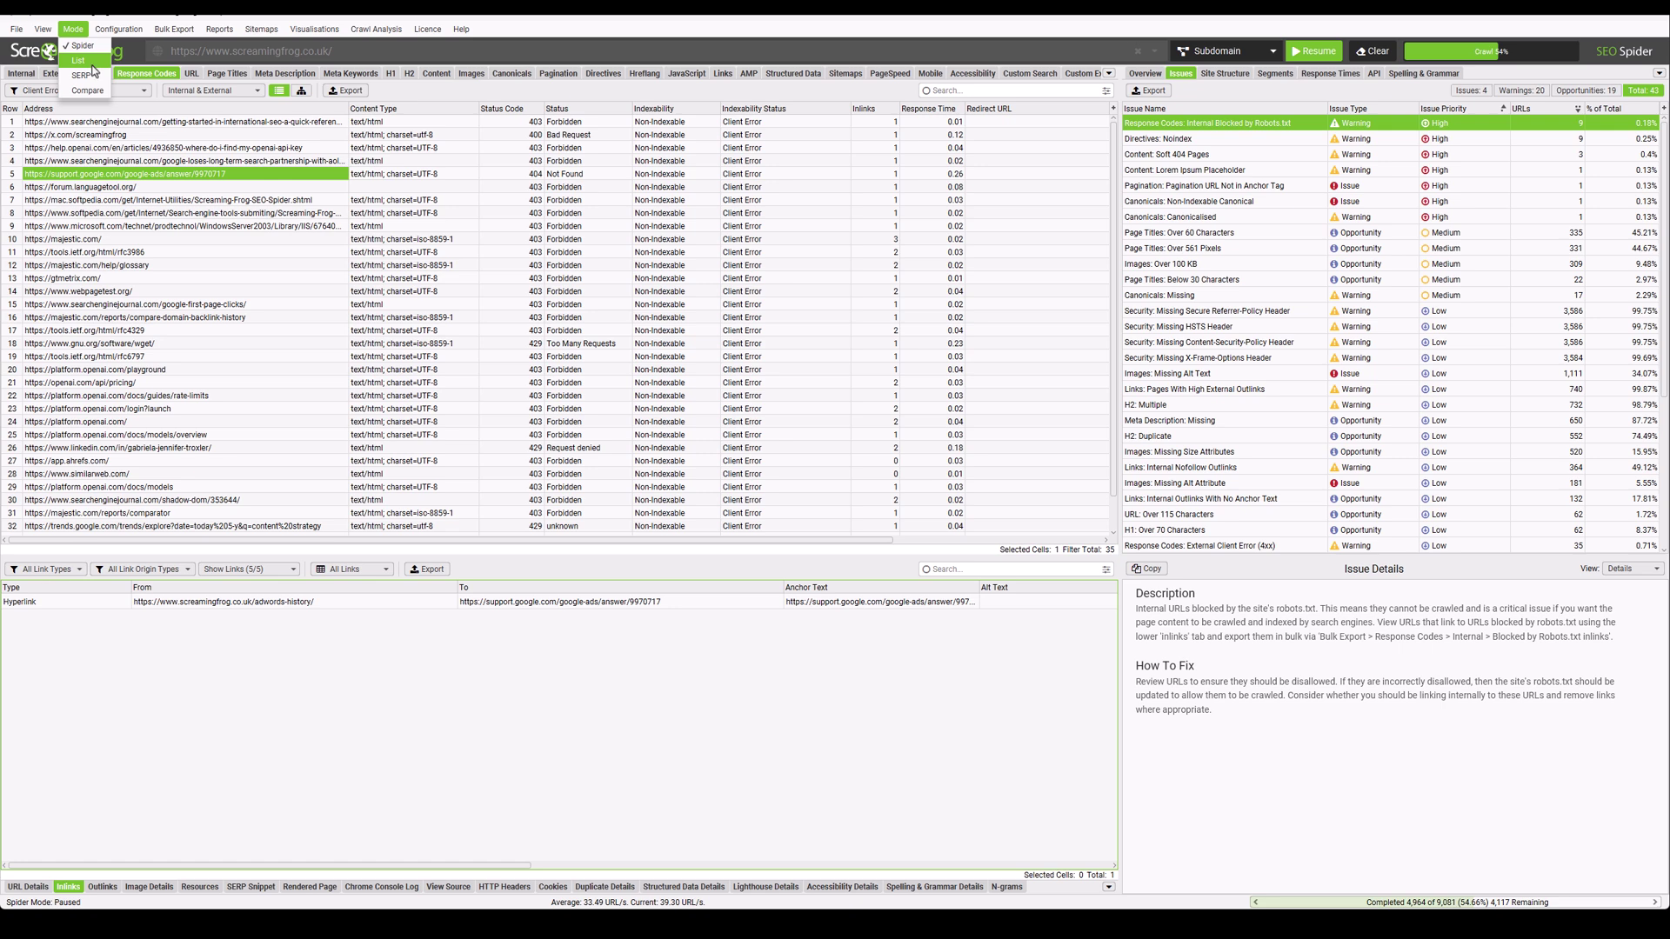
left_click(90, 61)
left_click(871, 513)
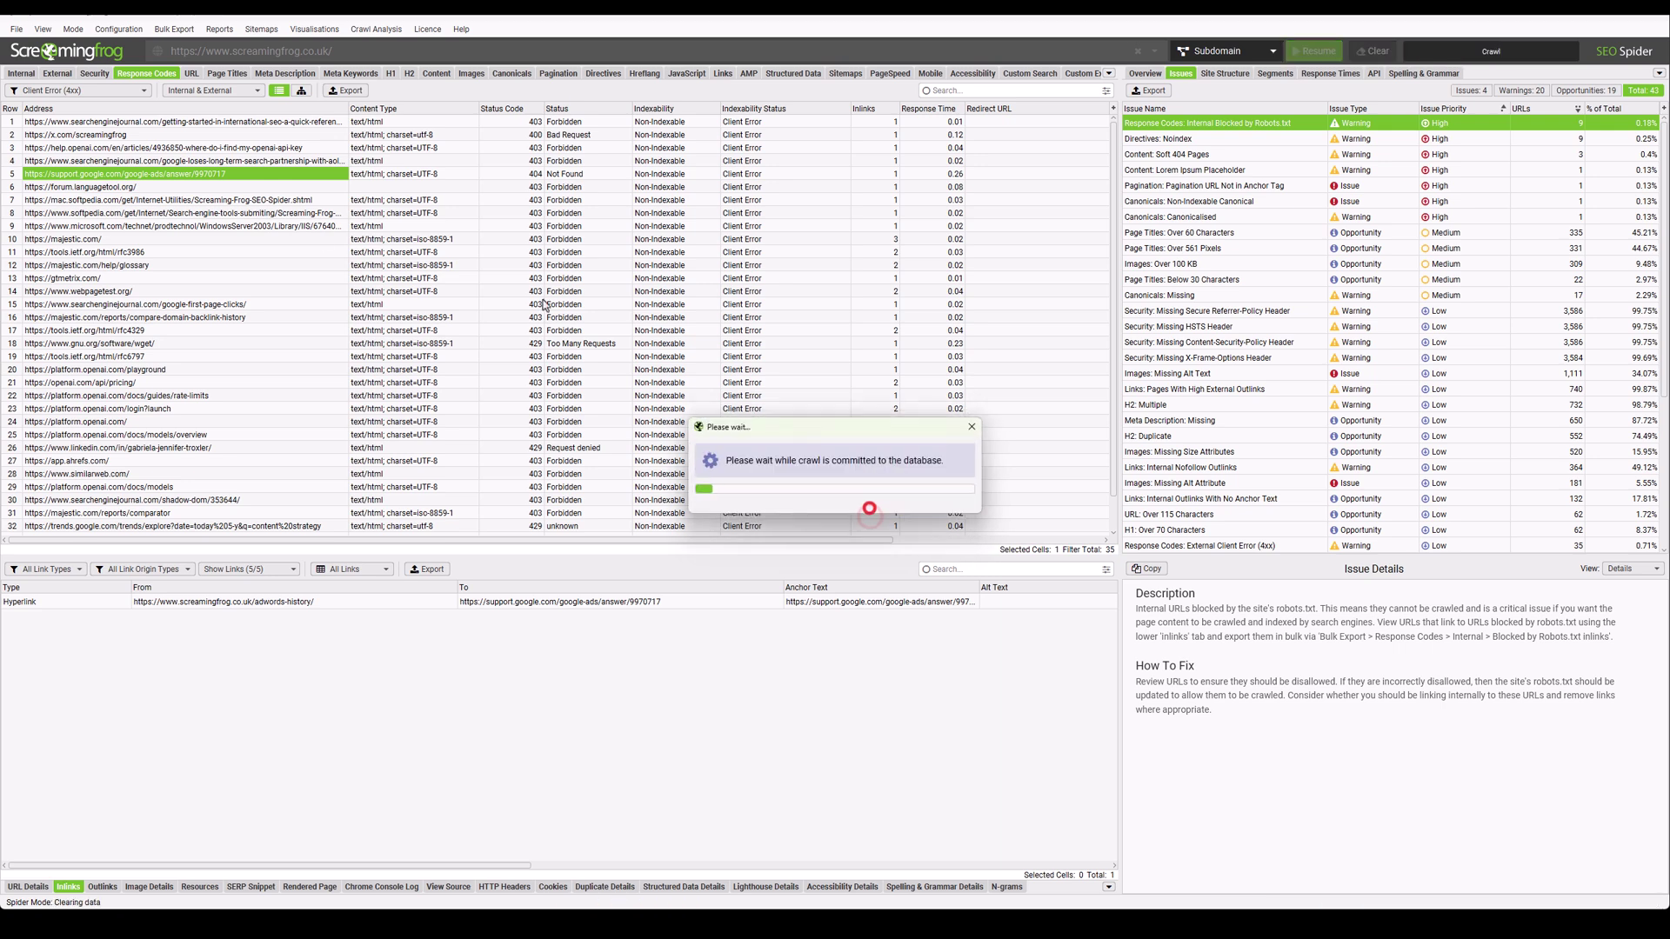
Load the 28 Feb 10:06:25 and 09:39:19 crawls and run the comparison.
left_click(16, 29)
left_click(52, 130)
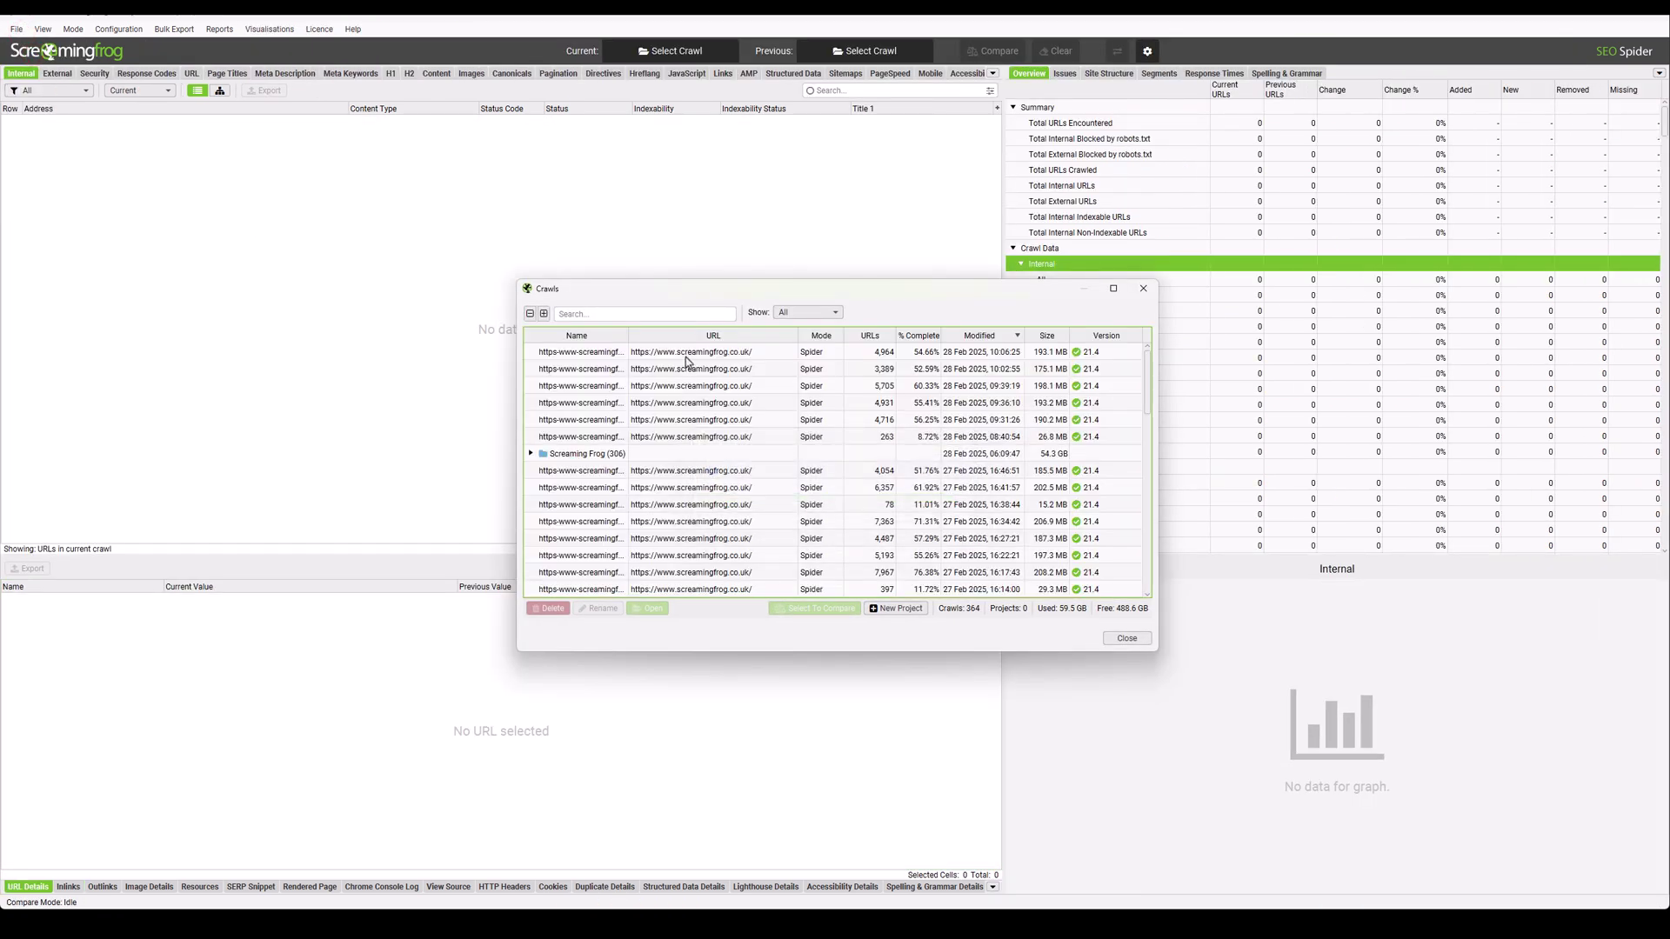
left_click(686, 355)
left_click(699, 388, "ctrl")
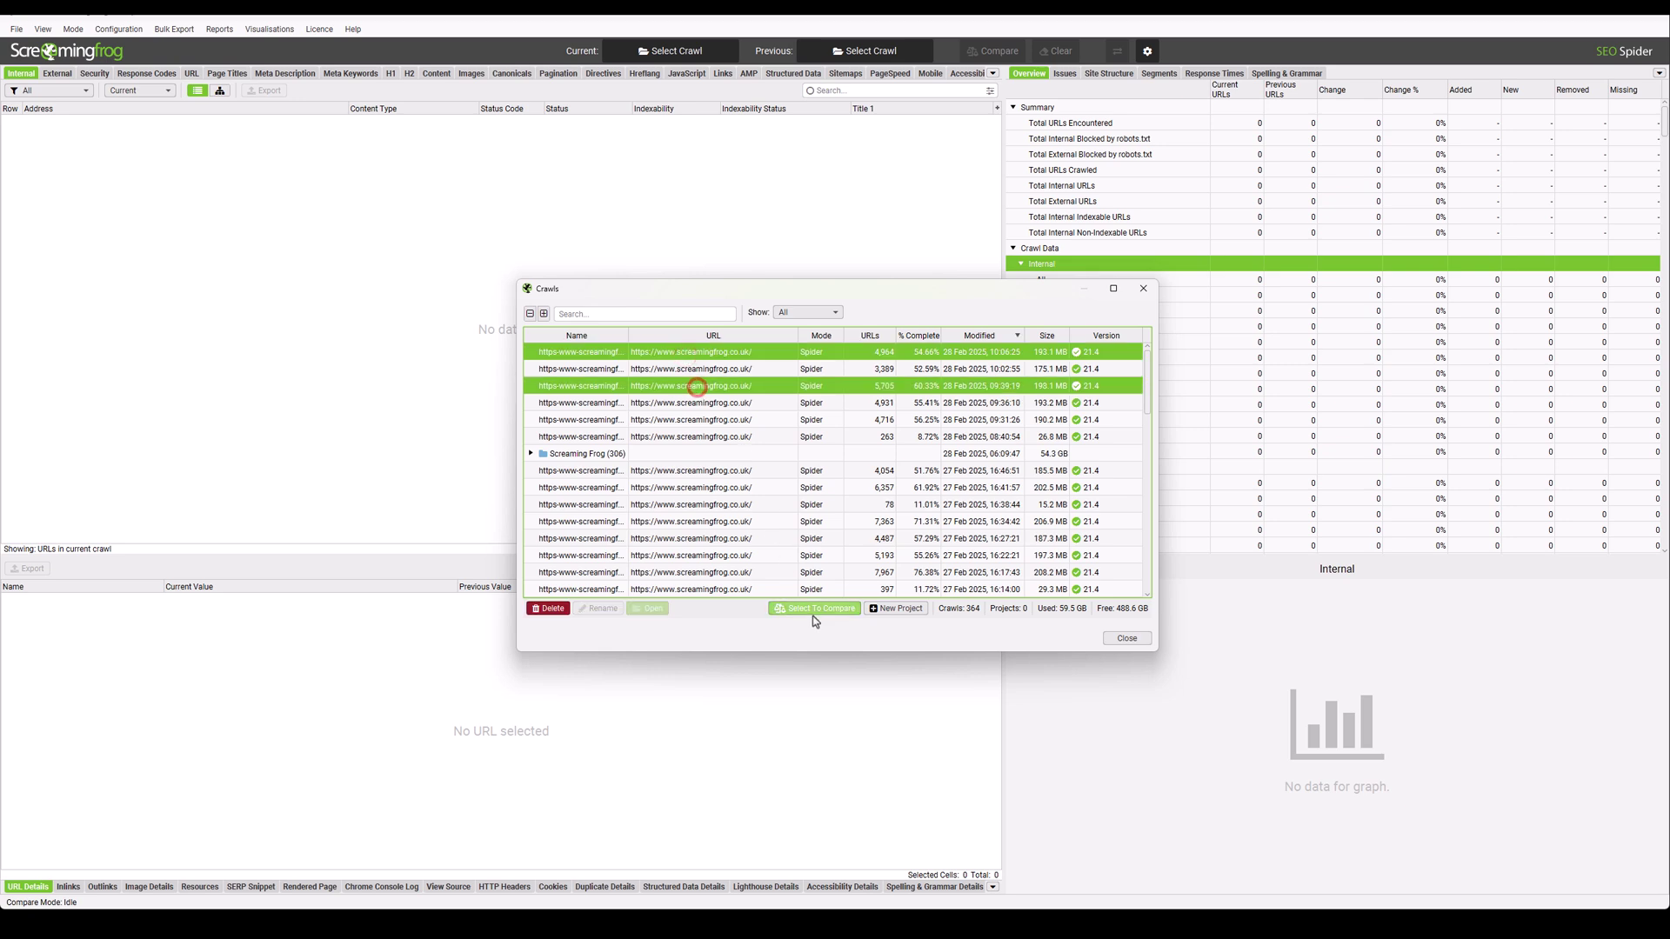
left_click(814, 608)
left_click(993, 50)
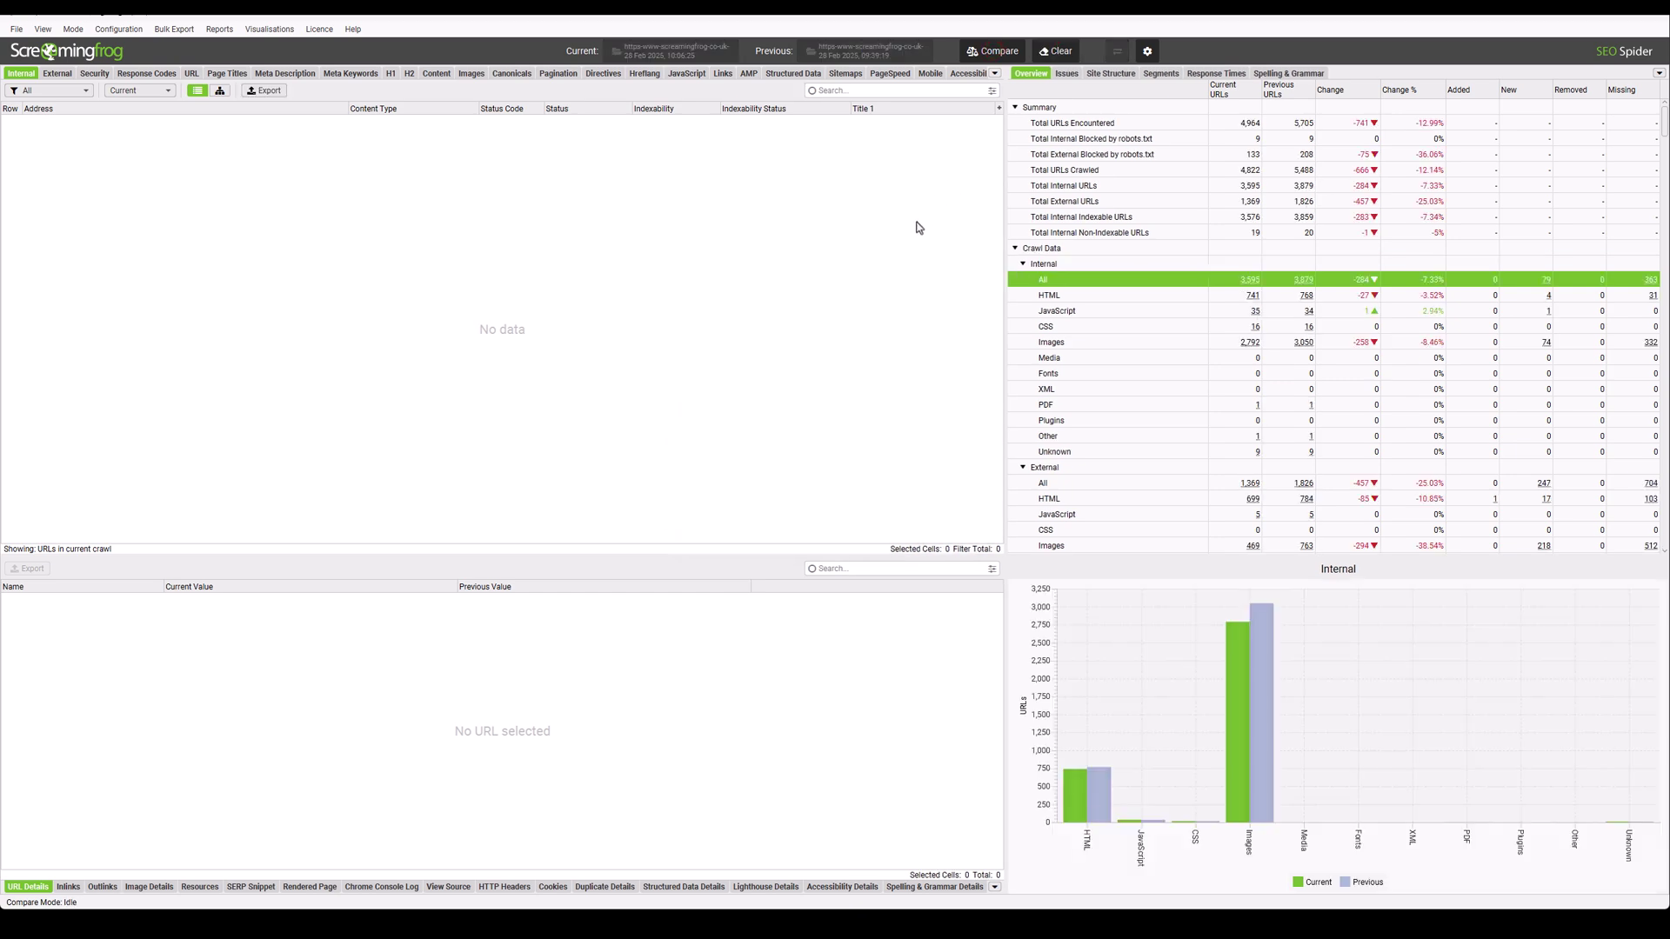
Scroll through the Overview comparison, then list the one URL under 'Canonicals: Canonicalised' in Issues.
scroll(1192, 359, "down", 8)
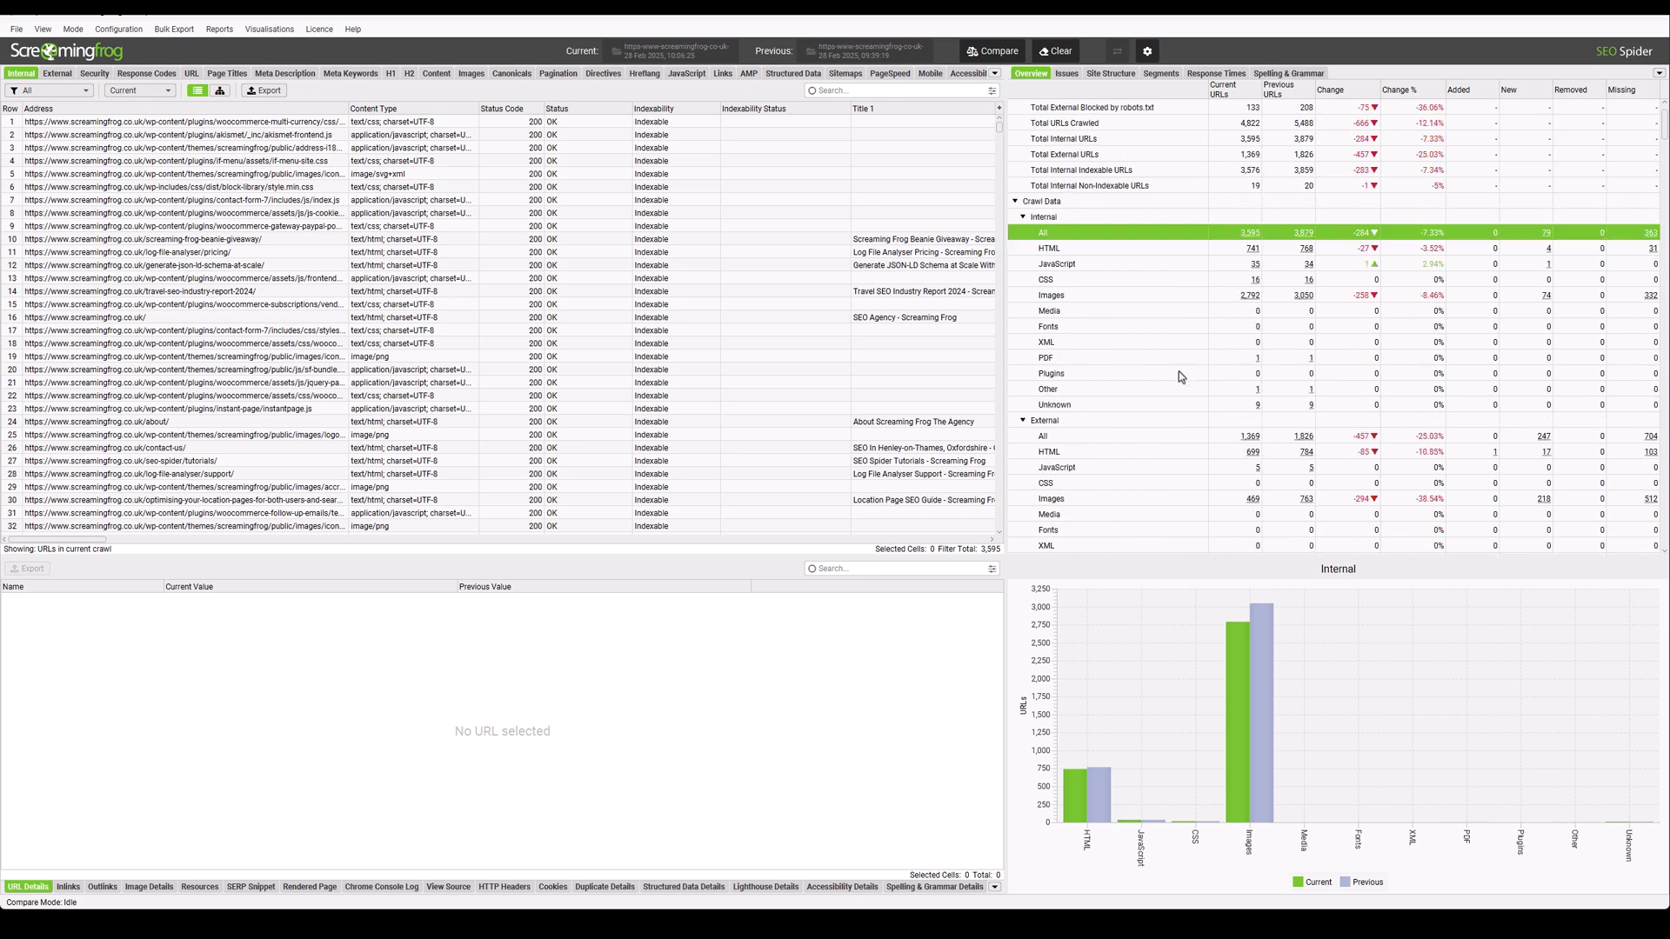
scroll(1178, 370, "up", 8)
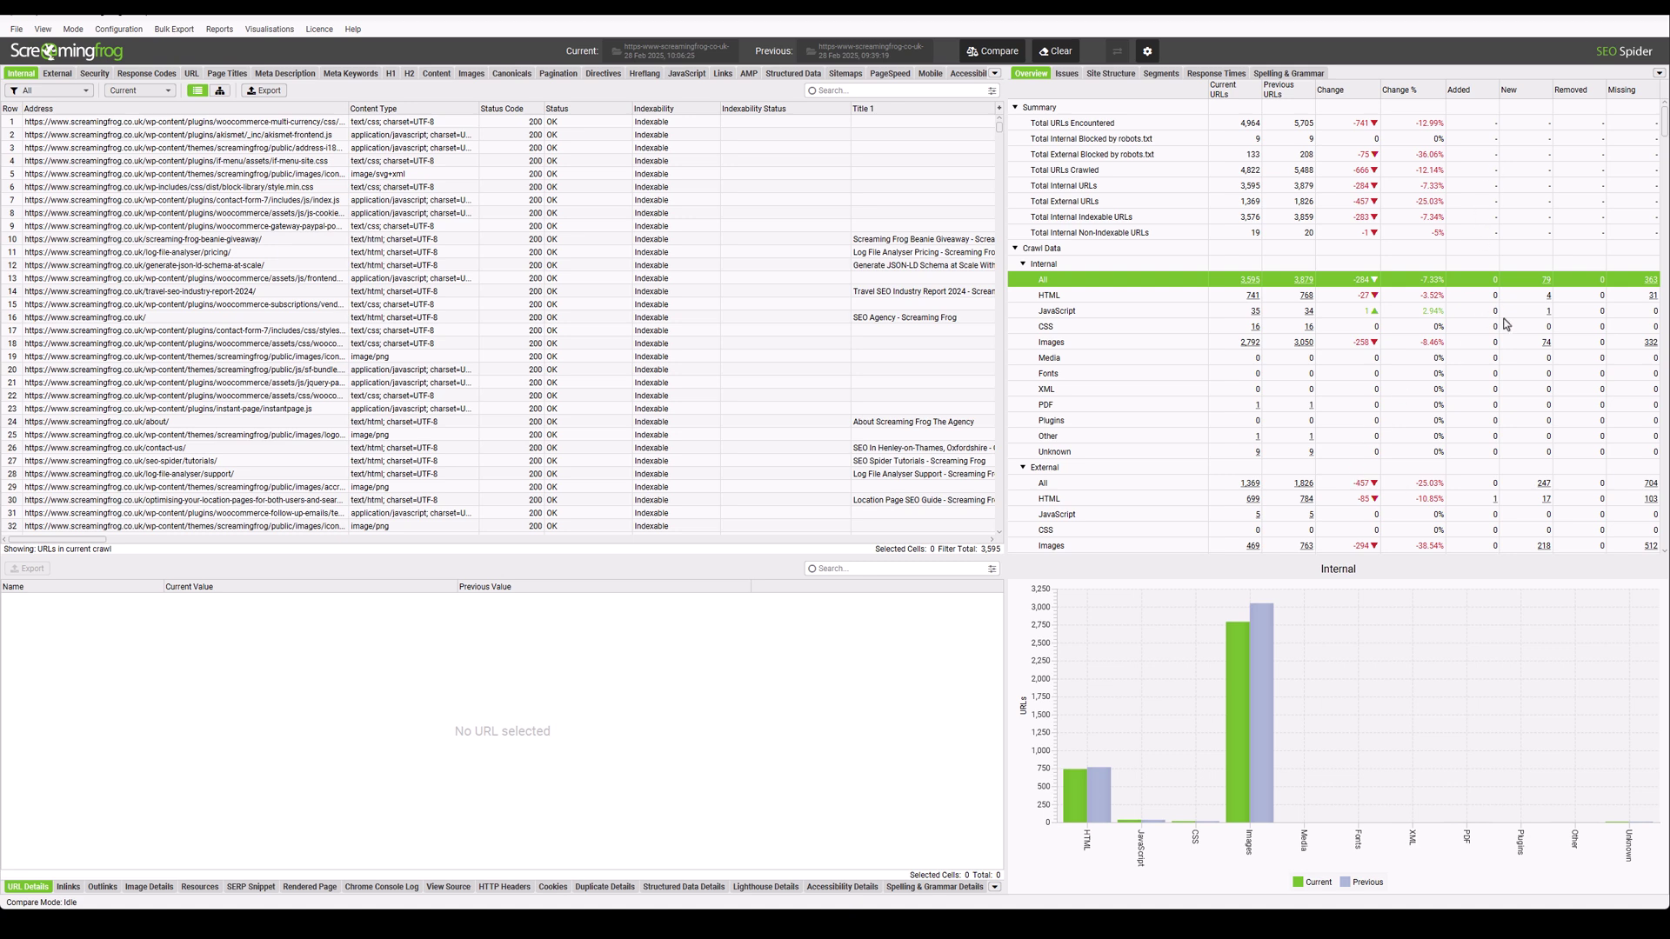
scroll(1475, 383, "down", 10)
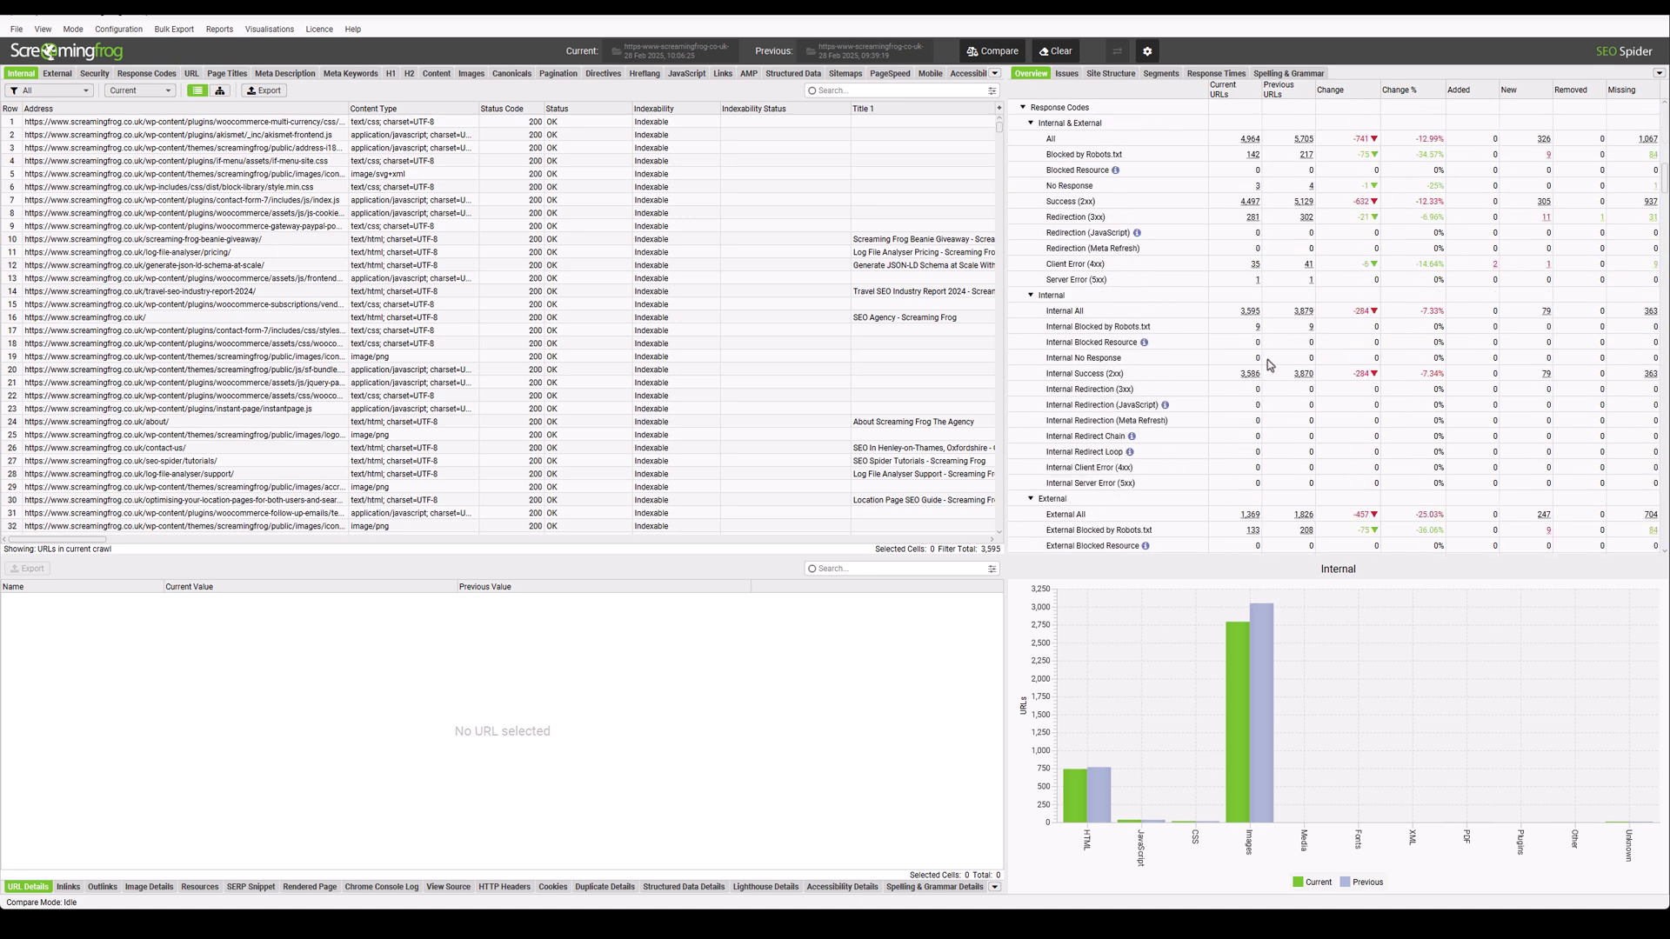
scroll(1267, 366, "down", 15)
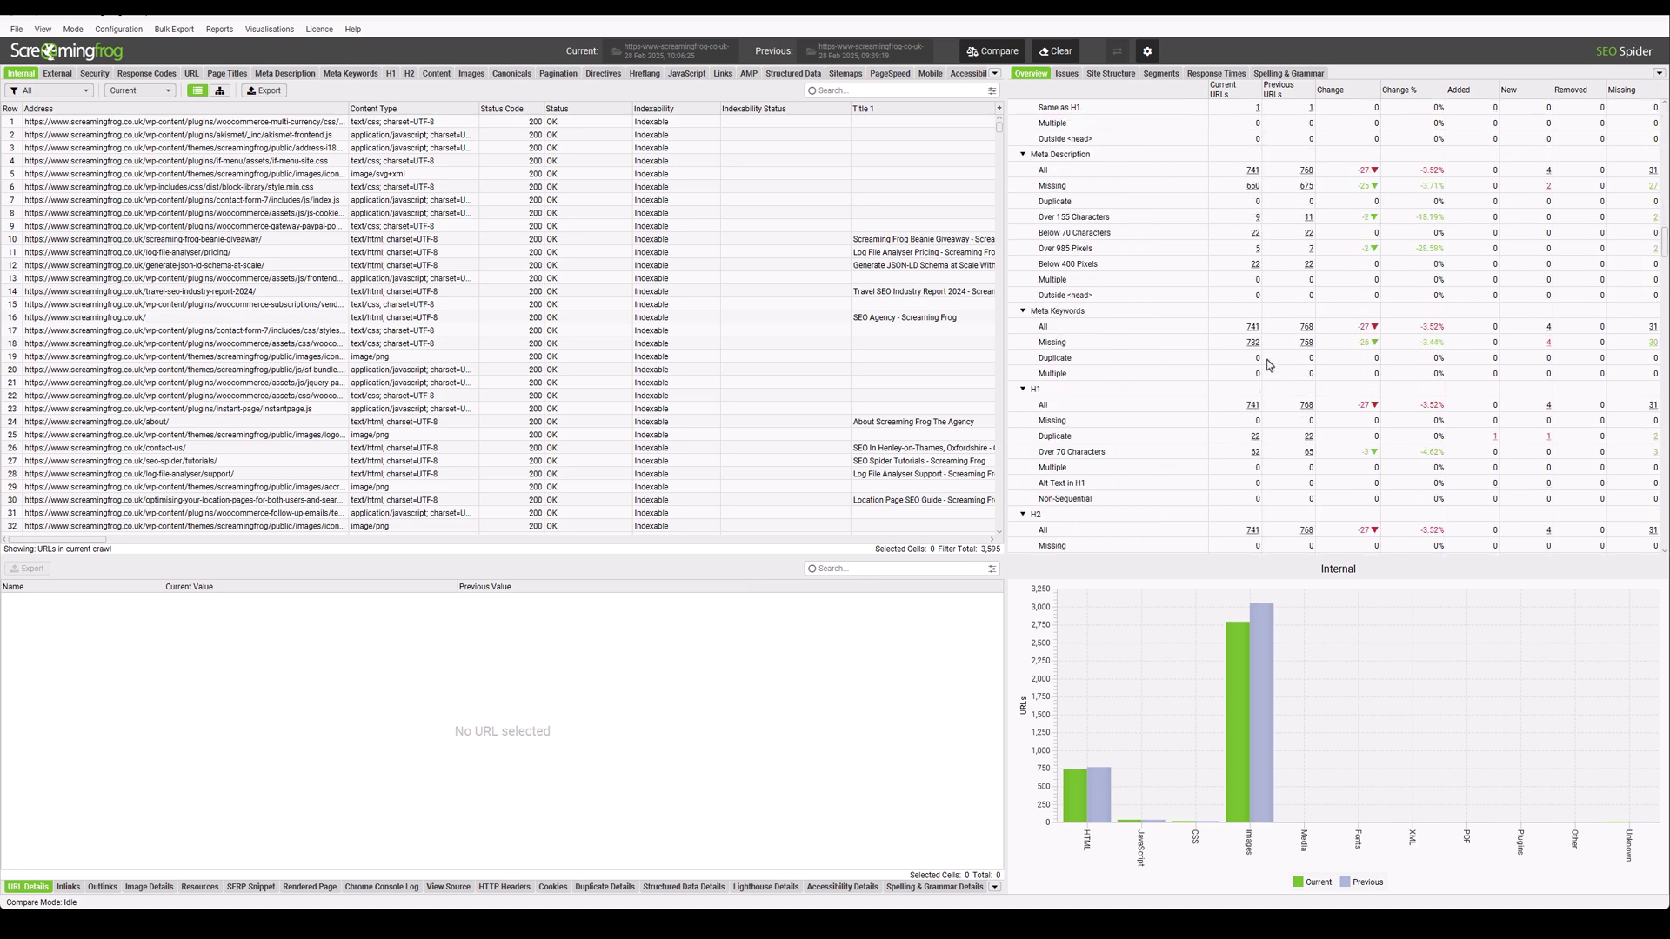
left_click(1065, 75)
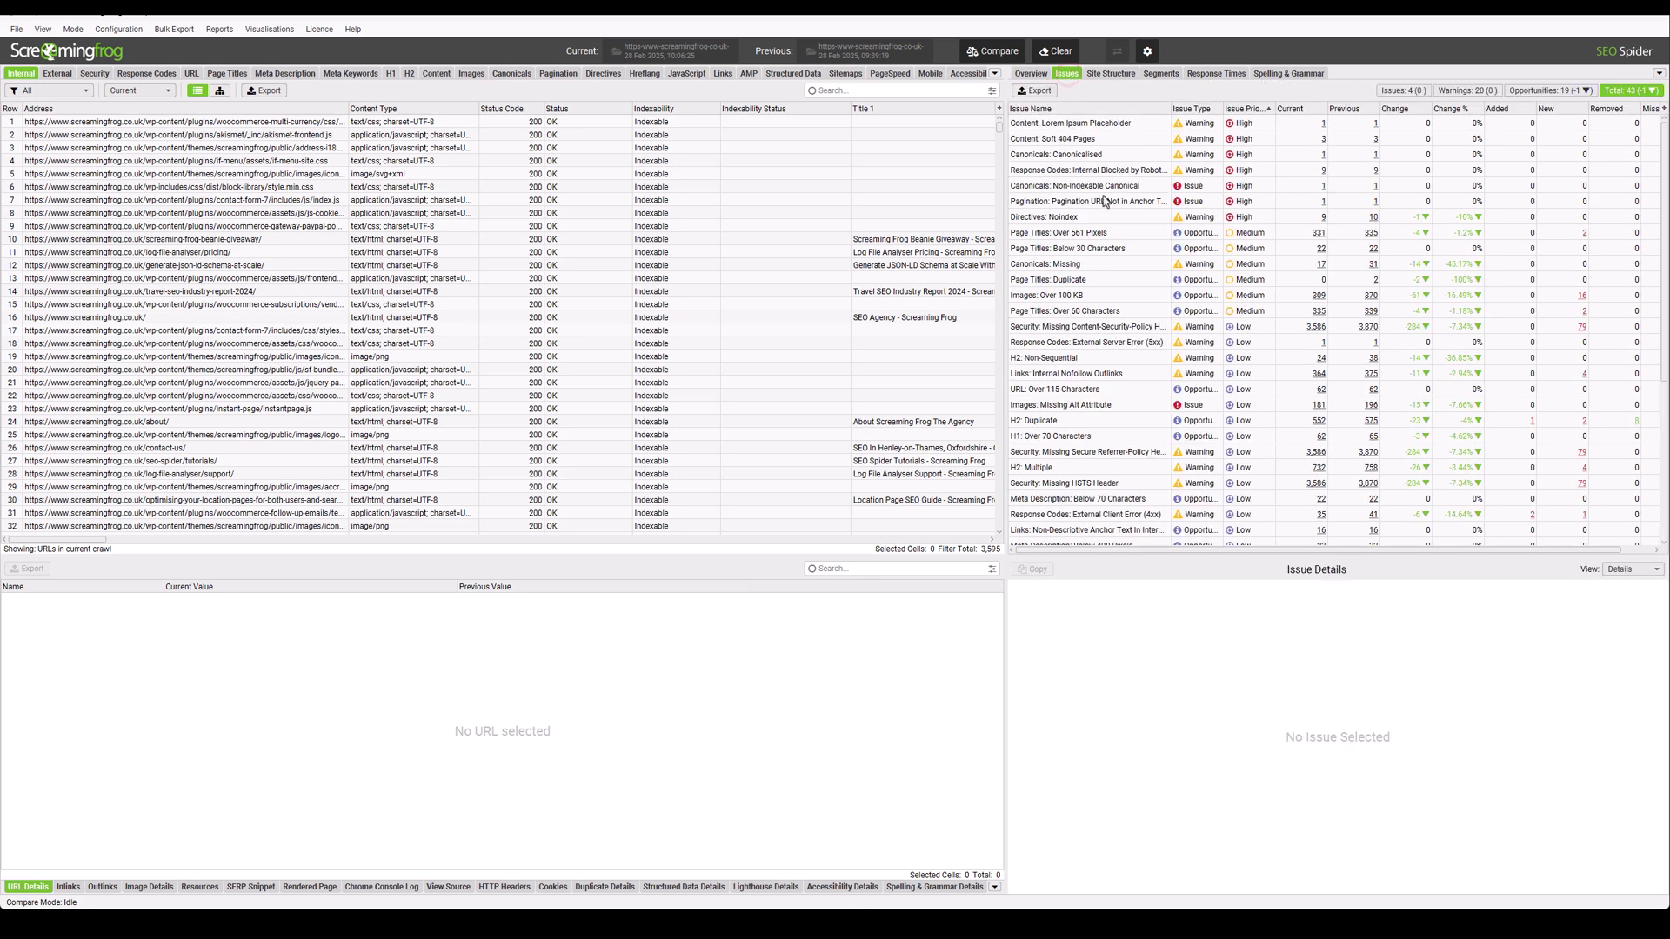
left_click(1104, 157)
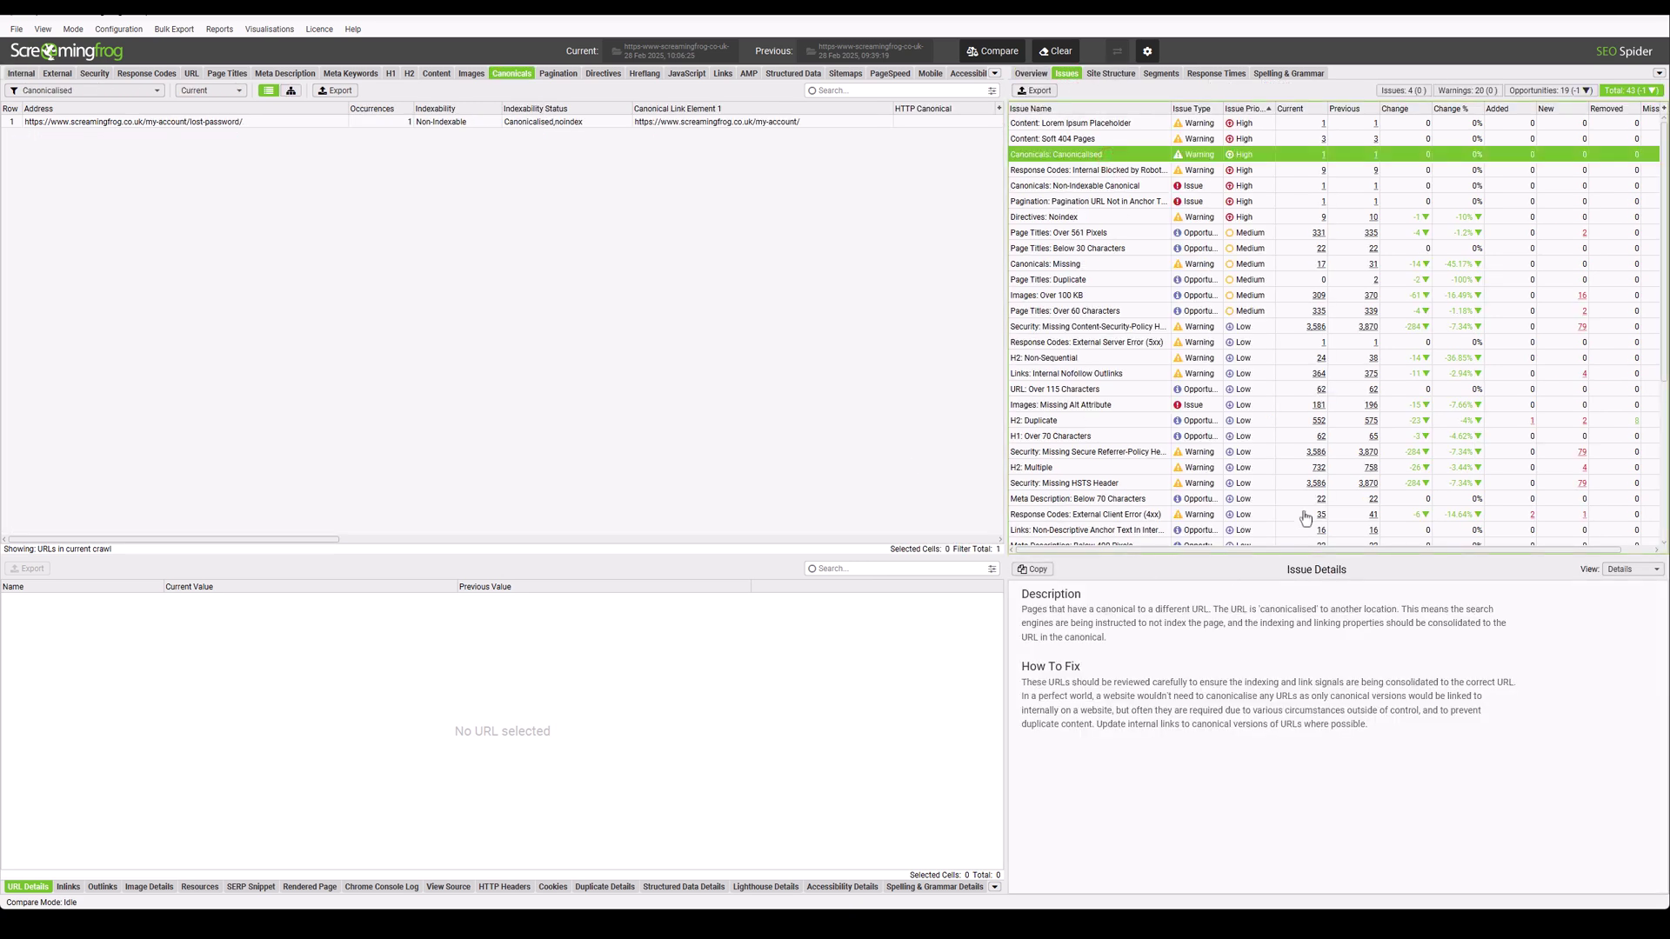